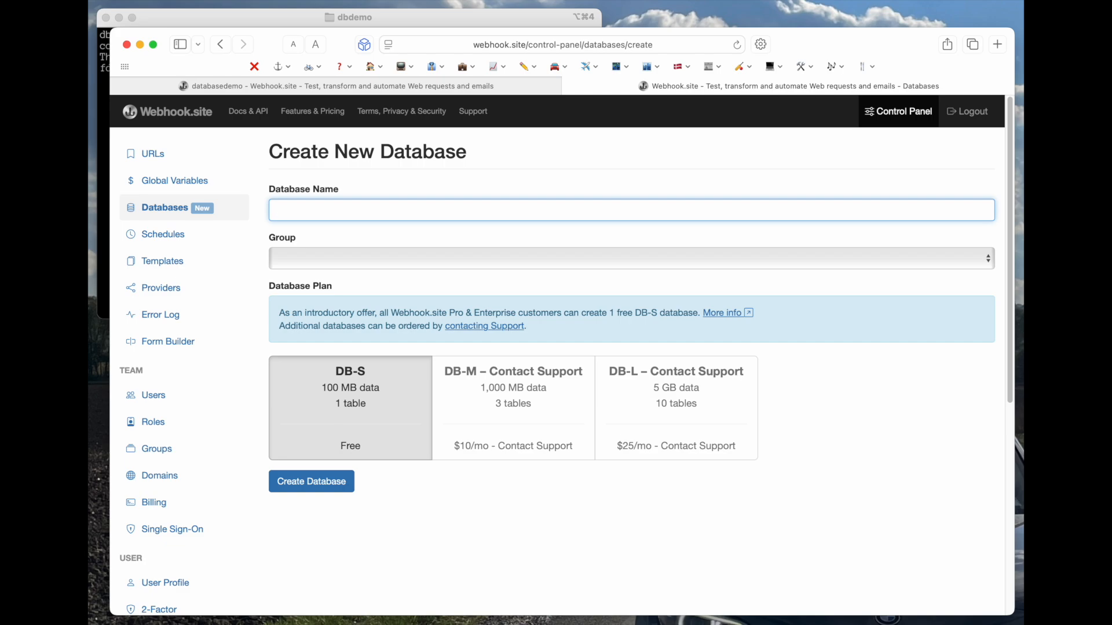
Create a database named demo on the free DB-S plan and open it
type("demo")
left_click(336, 480)
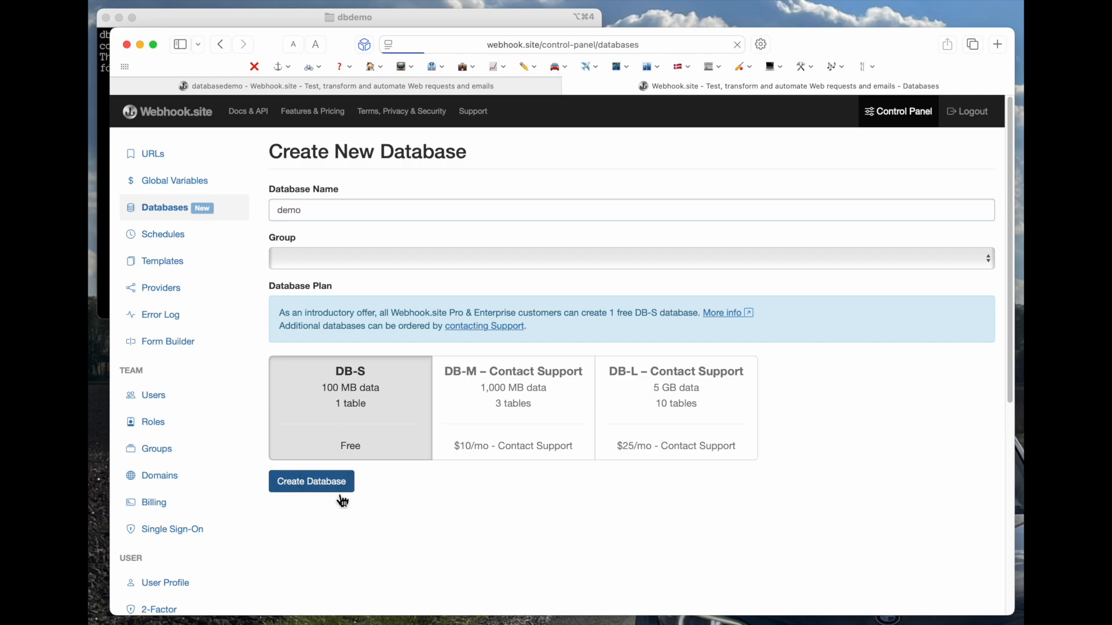
left_click(287, 362)
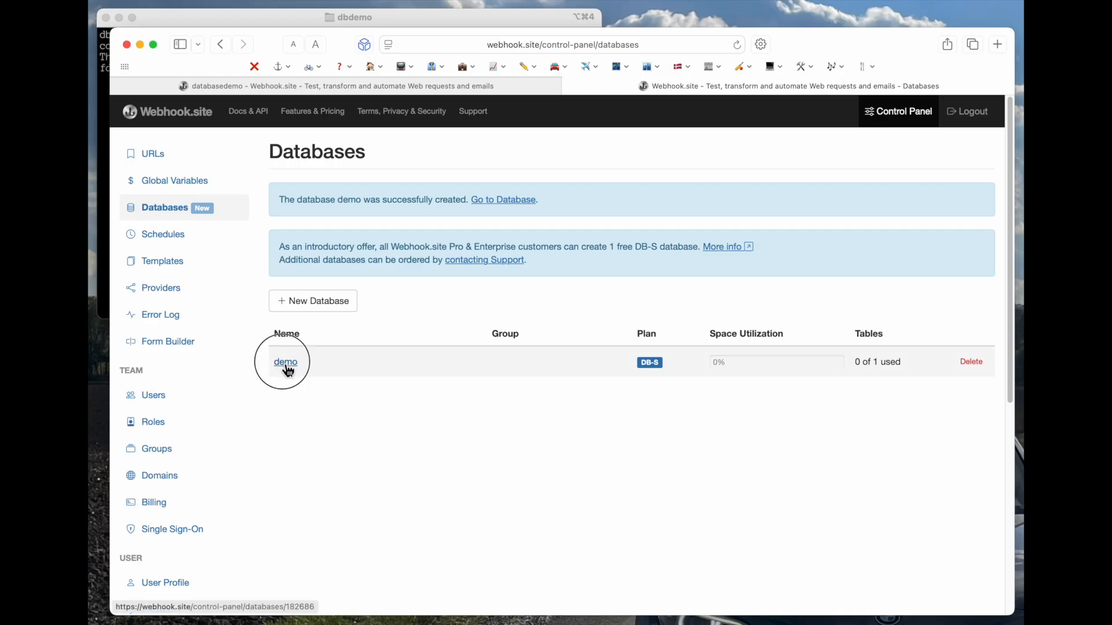
Create a table named users in the demo database
left_click(444, 187)
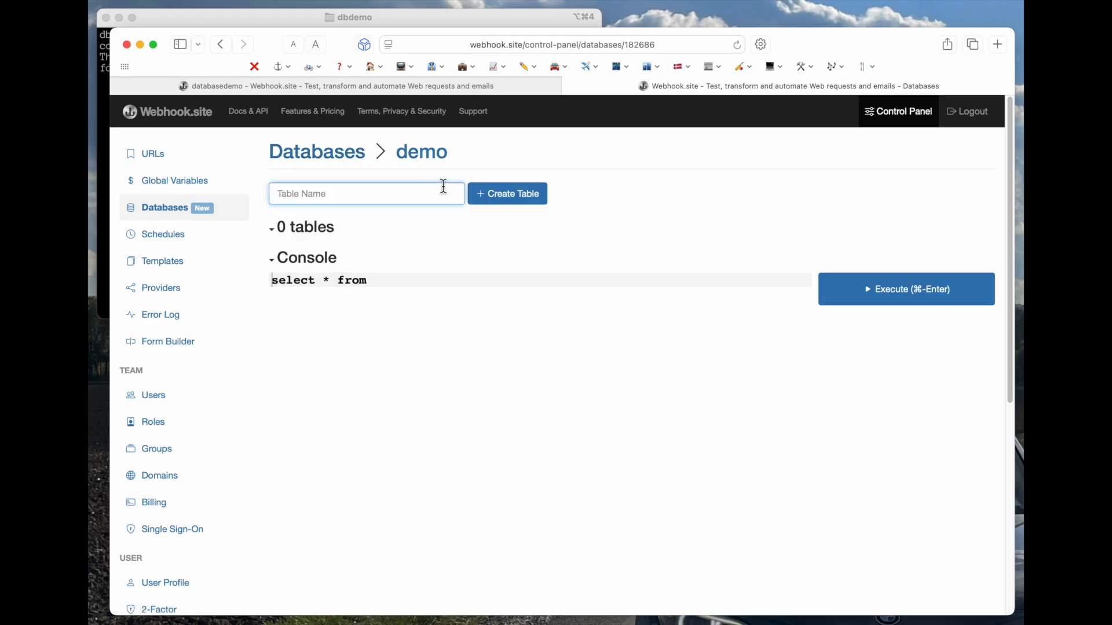
type("users")
left_click(506, 199)
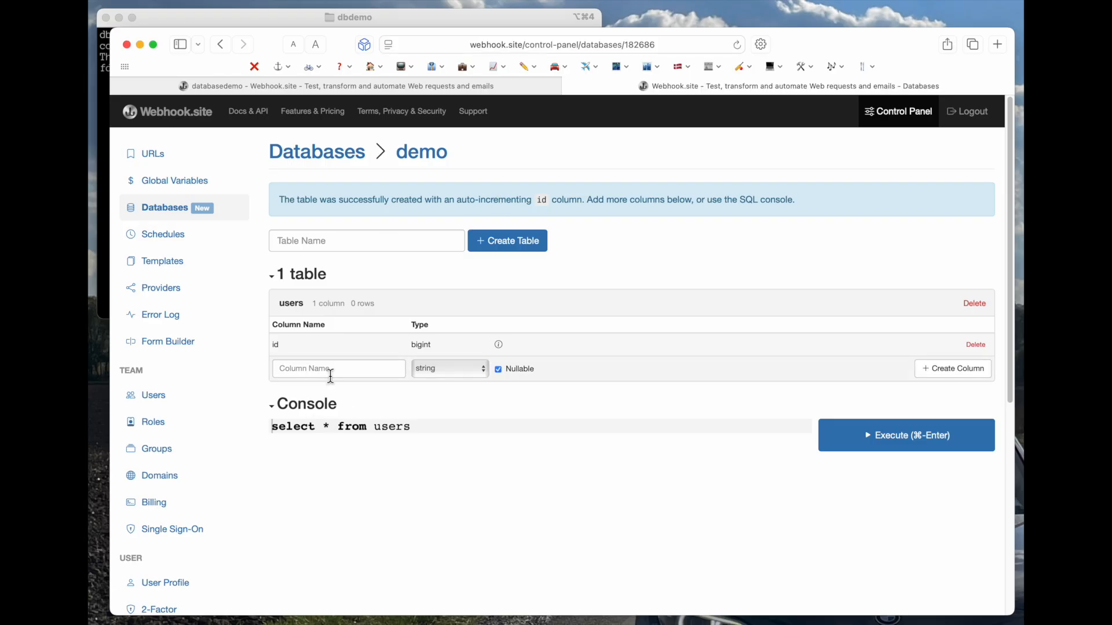
Add nullable string columns name and email to the users table and run select * from users in the console
left_click(330, 370)
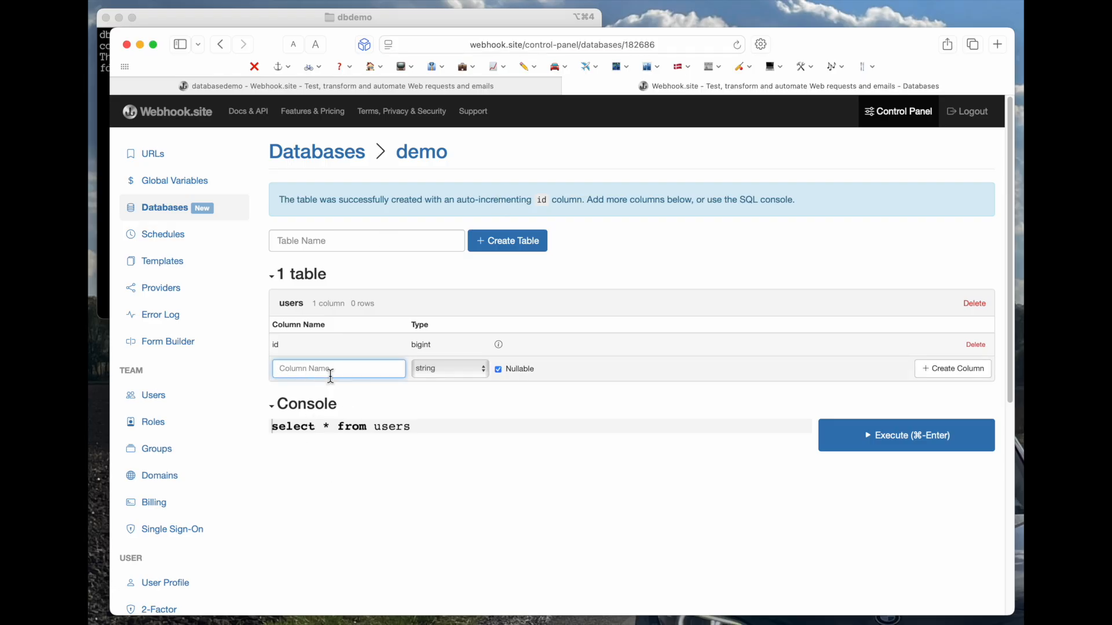
type("name")
key("Return")
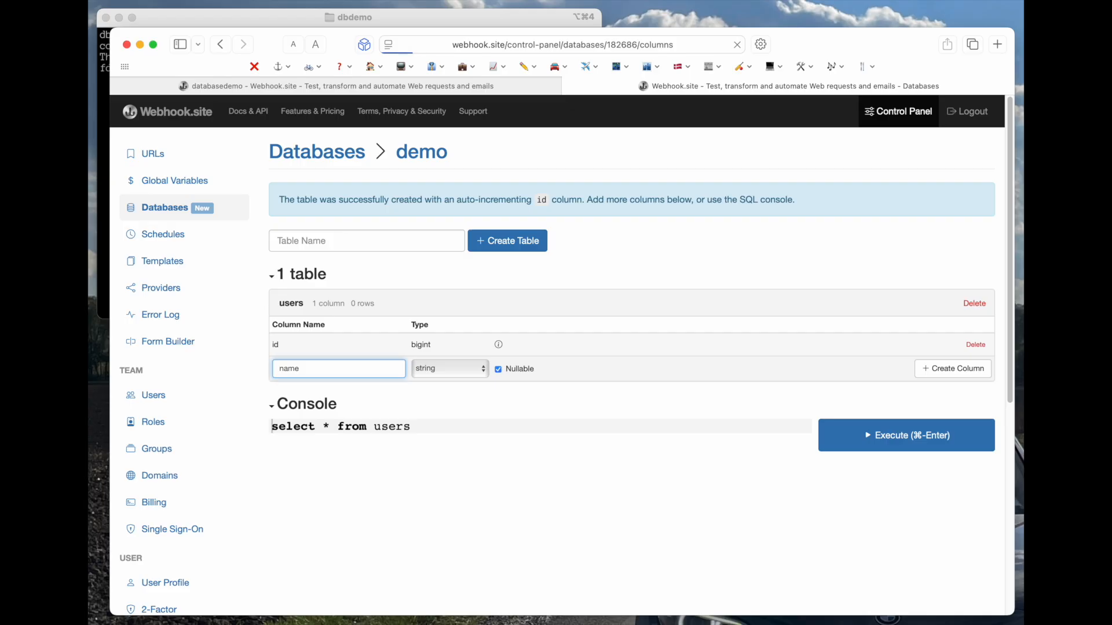
left_click(322, 348)
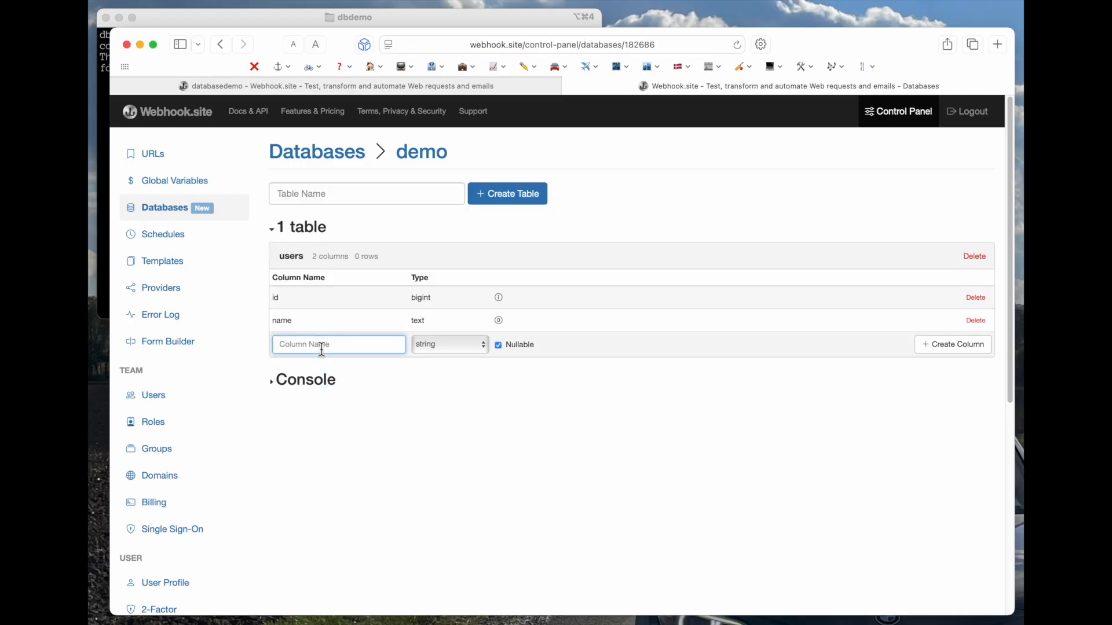
type("email")
key("Return")
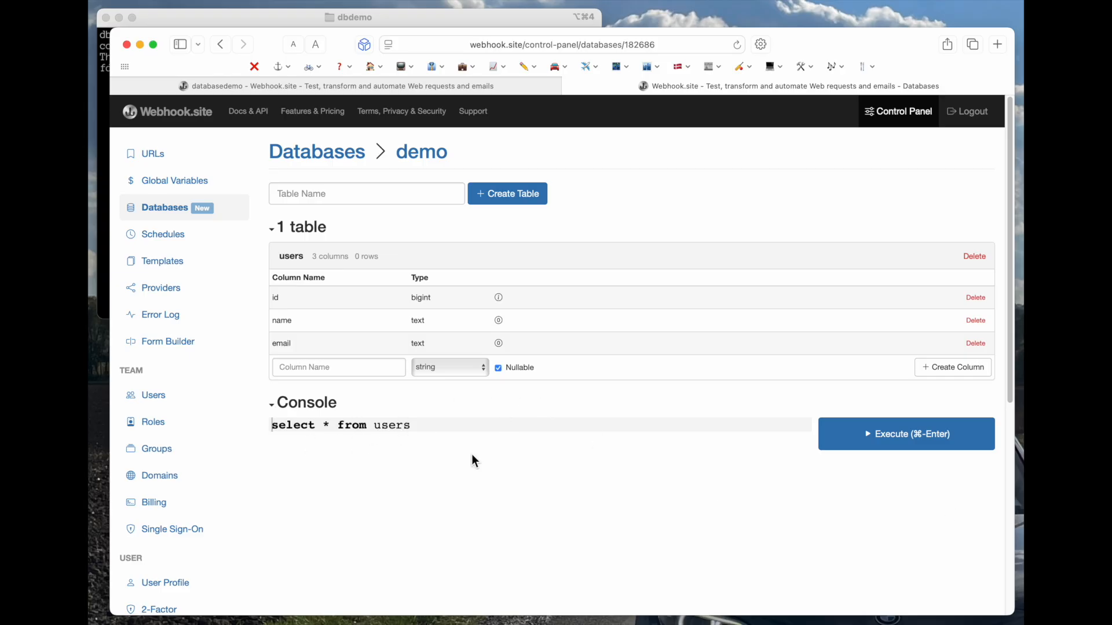
left_click(840, 445)
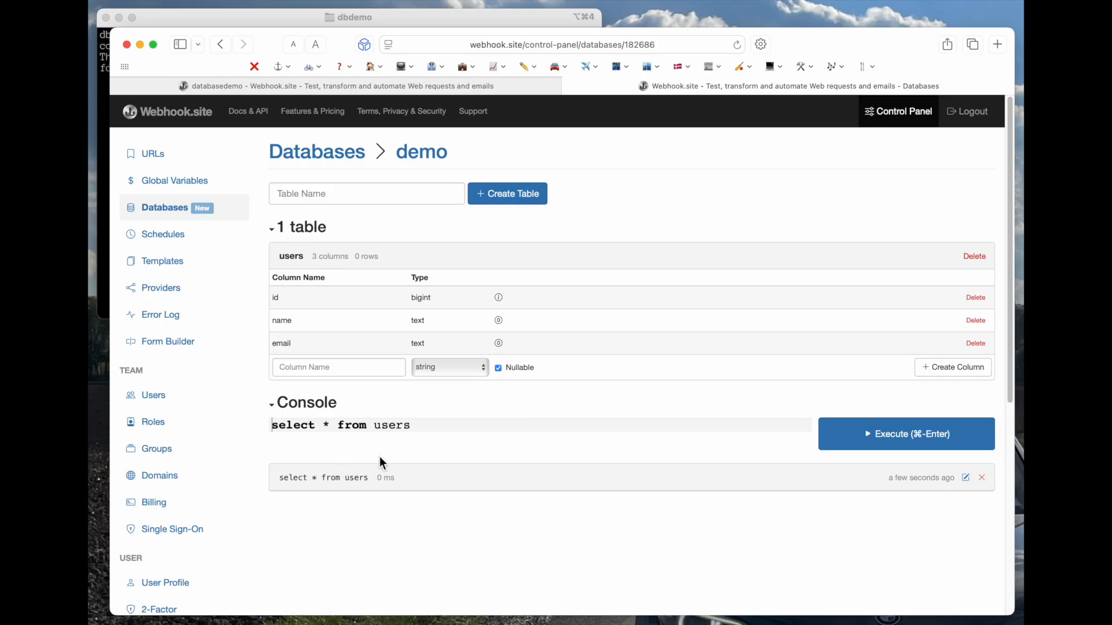
Compare the name and email query strings of the two requests received by the databasedemo URL
left_click(342, 86)
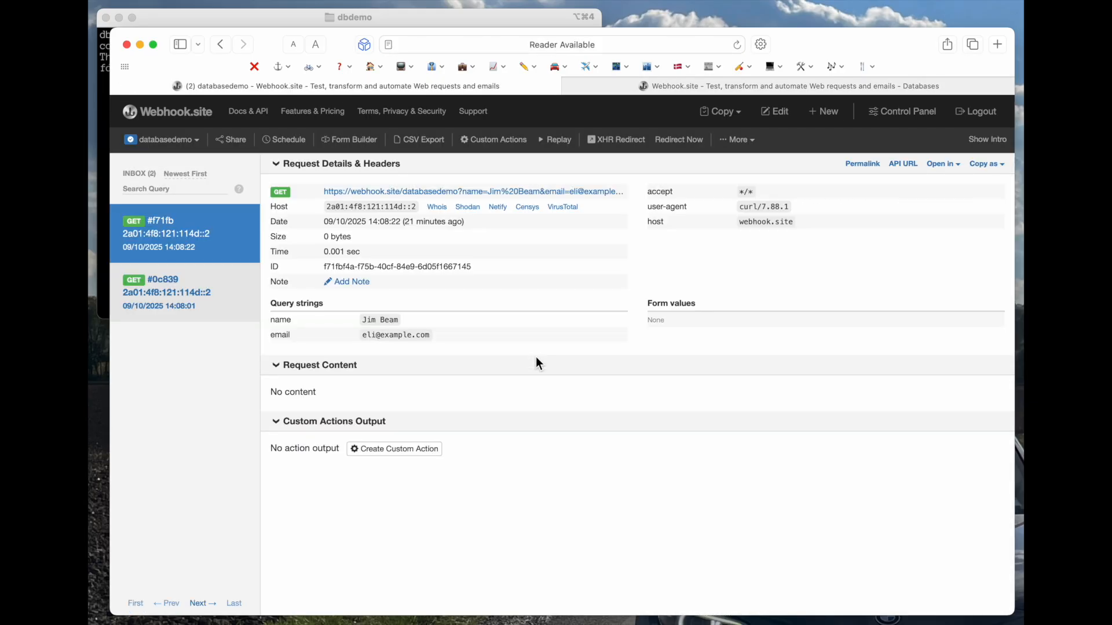
left_click(197, 301)
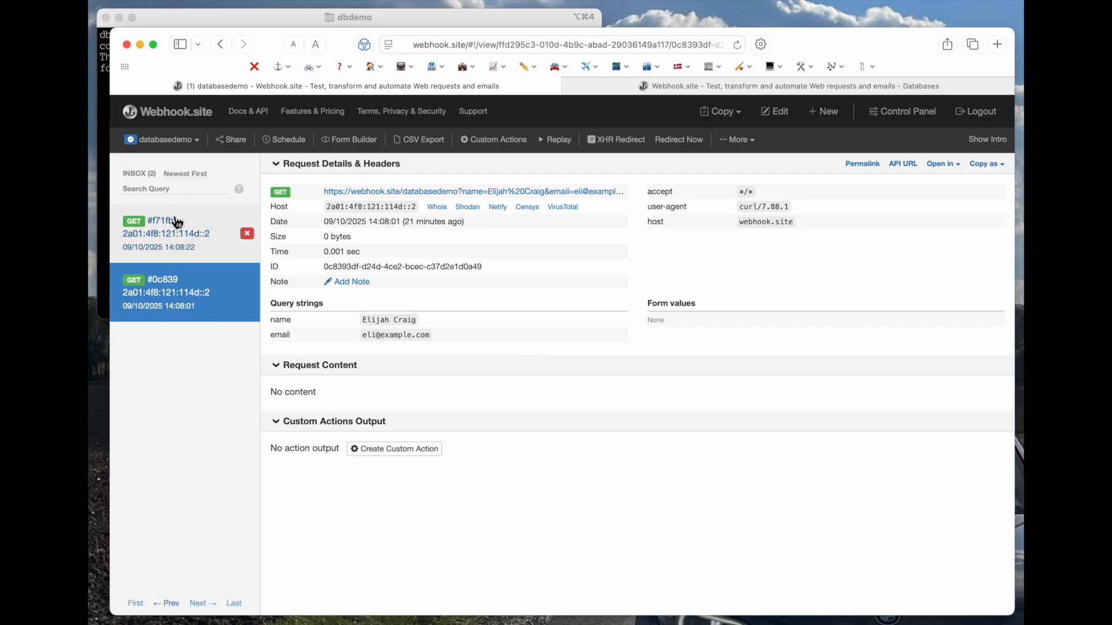
left_click(179, 243)
left_click_drag(359, 323, 422, 342)
left_click(322, 319)
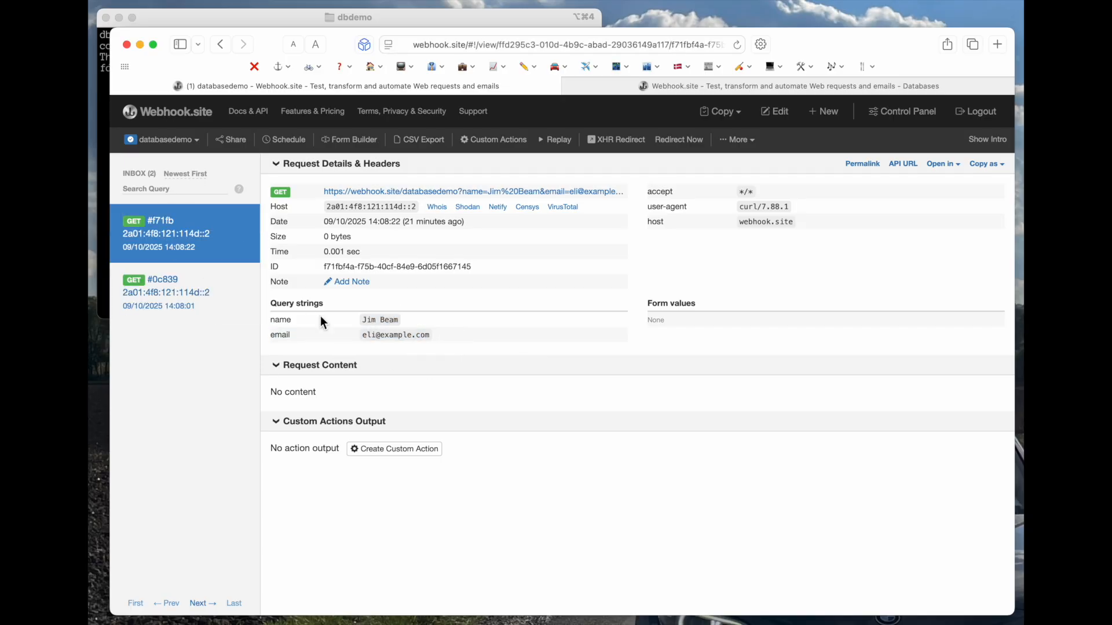
In a new Database Query custom action on the demo database, enter the statement insert into users (name, email) values (:name, :email)
left_click(485, 141)
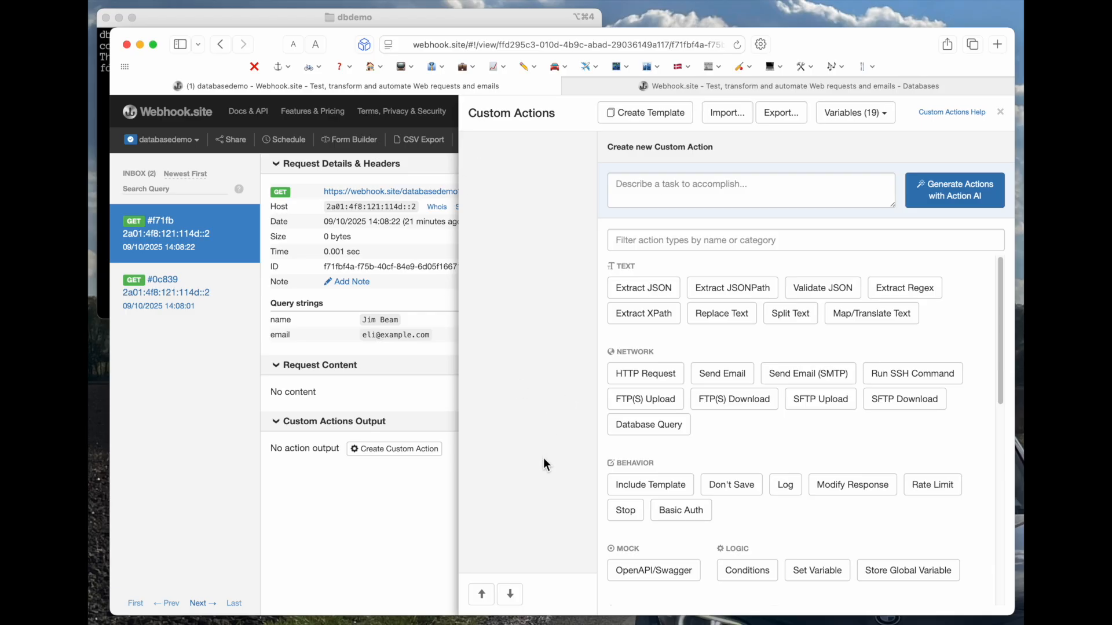
left_click(668, 433)
left_click(797, 197)
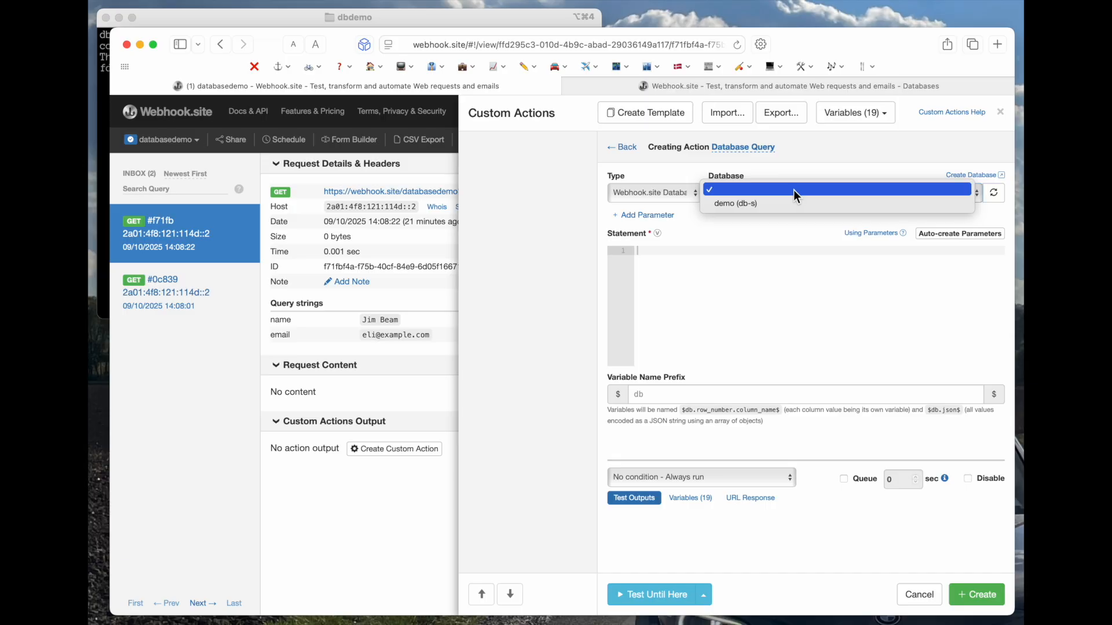
left_click(787, 208)
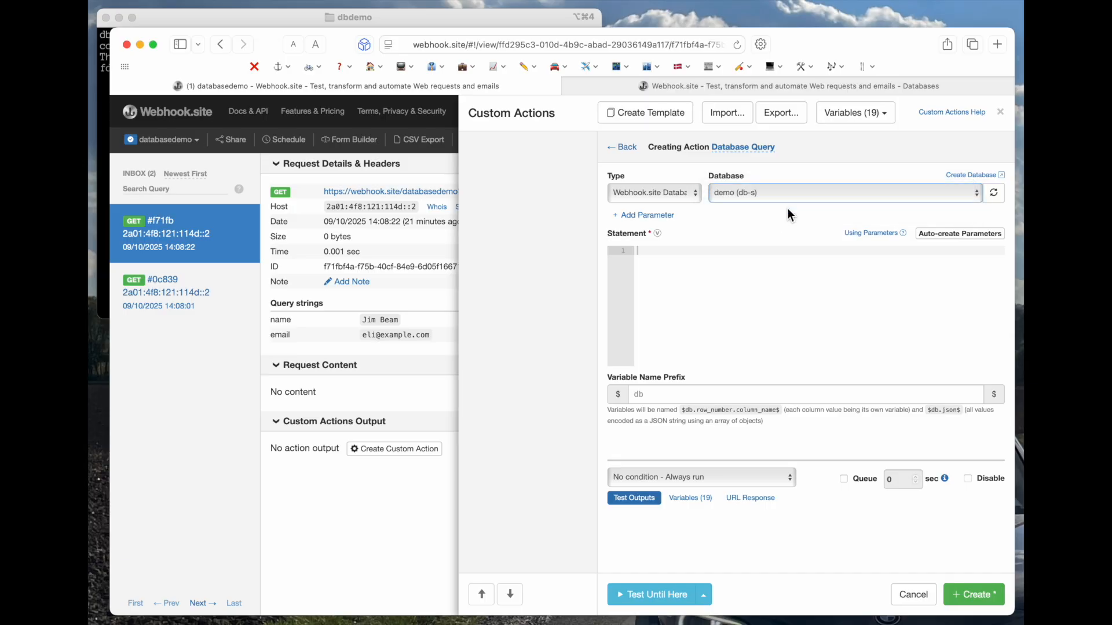
left_click(750, 278)
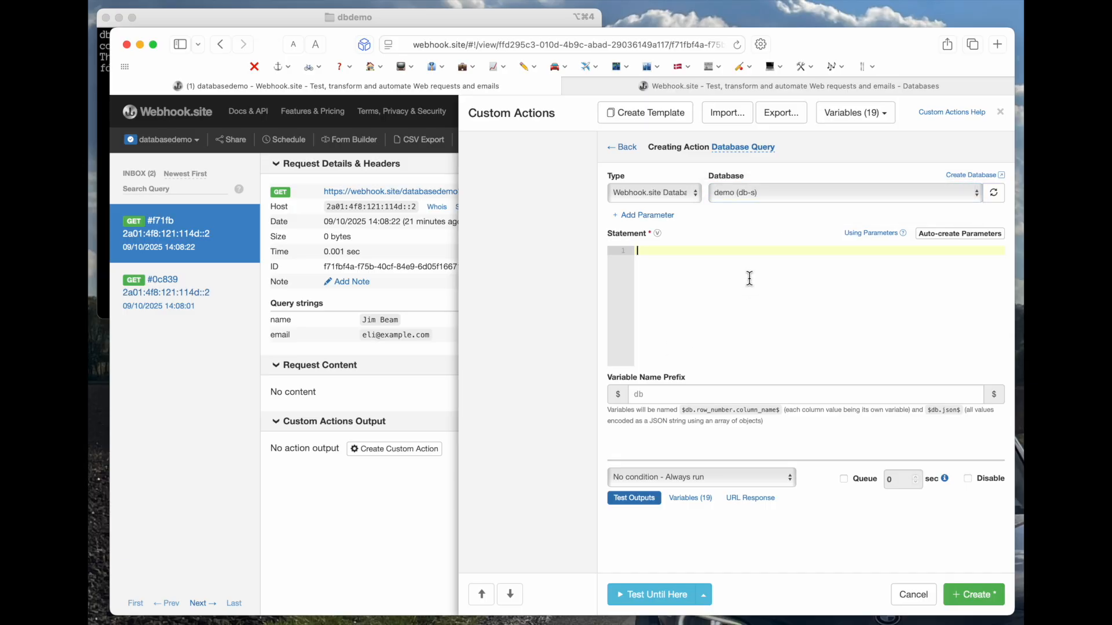
type("insert into users")
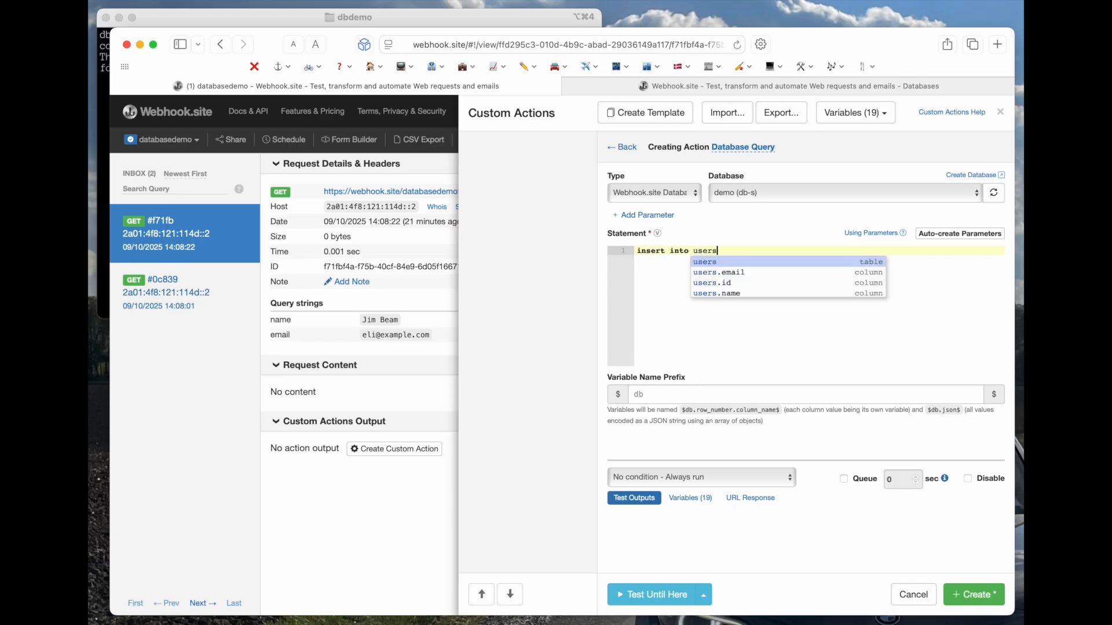
key("Escape")
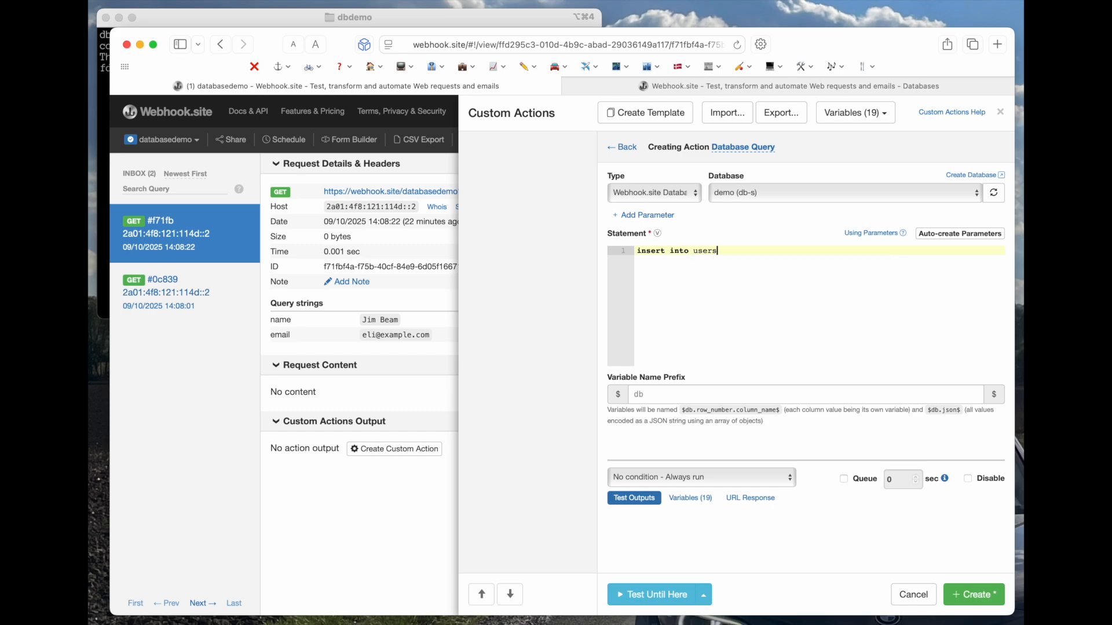
type("(name, email) values (:name, :email)")
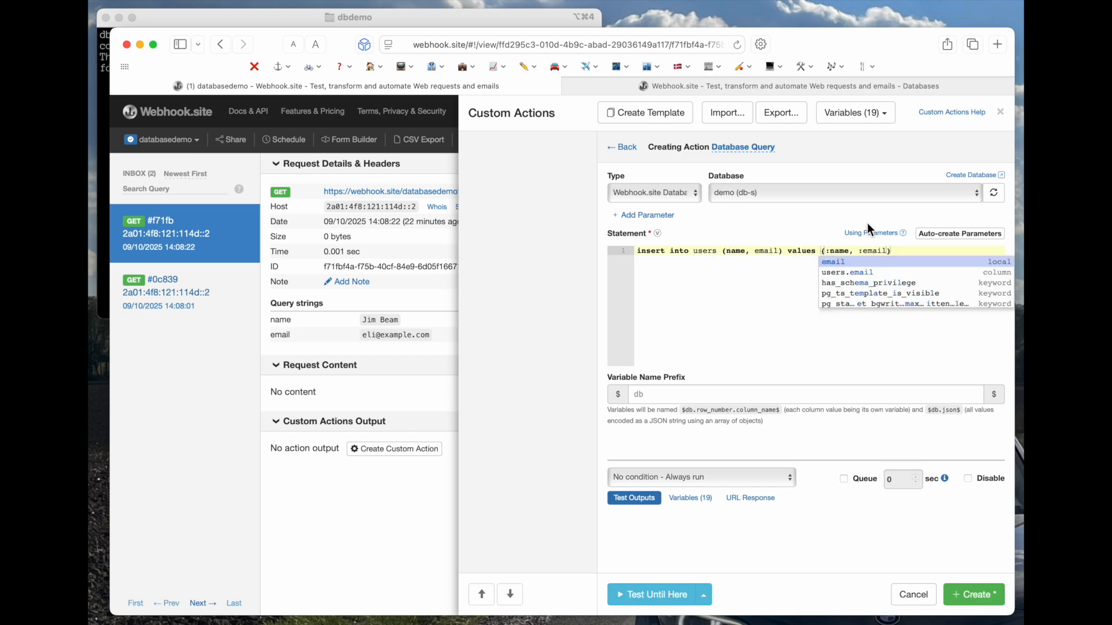
Auto-create the statement's parameters and assign $request.query.name$ to :name and $request.query.email$ to :email
left_click(958, 233)
left_click(845, 112)
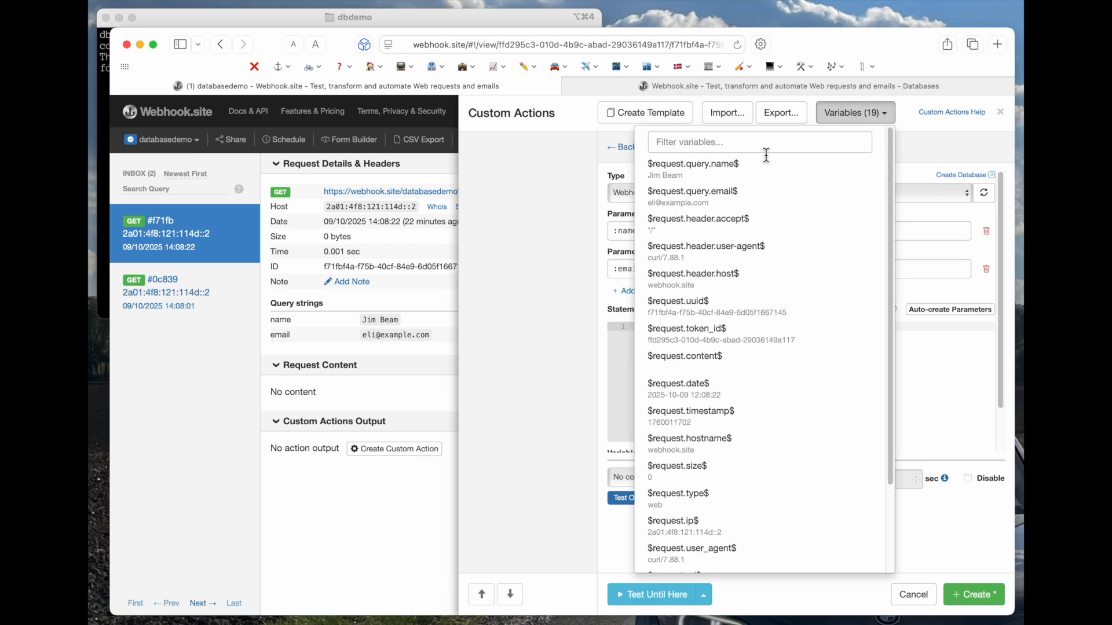
left_click(767, 169)
left_click(819, 232)
type("$request.query.name$")
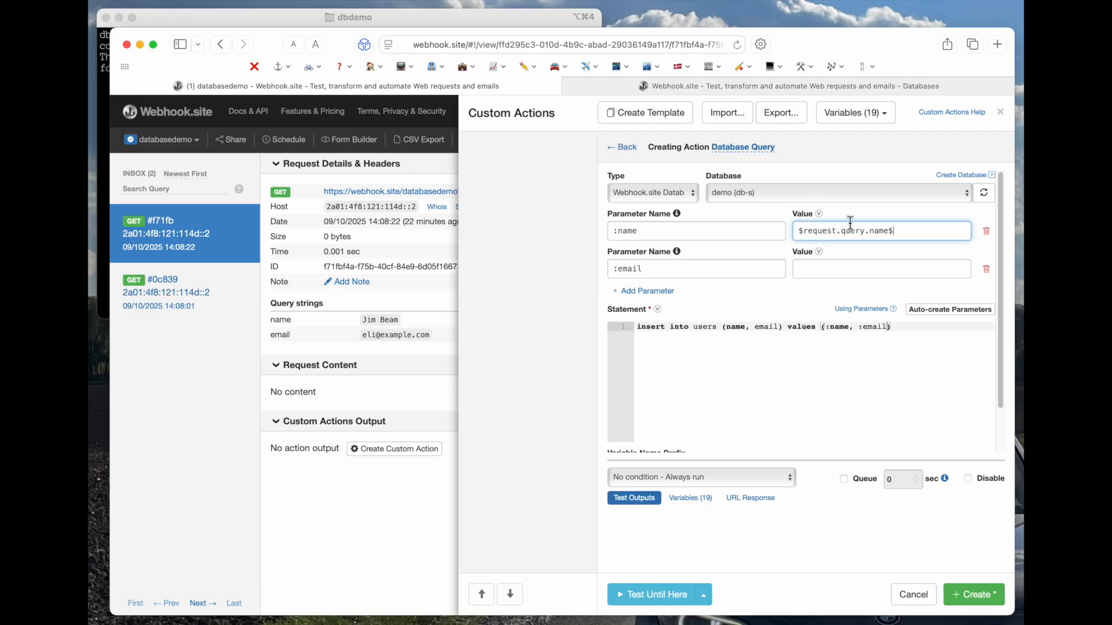
left_click(855, 113)
left_click(774, 207)
left_click(837, 269)
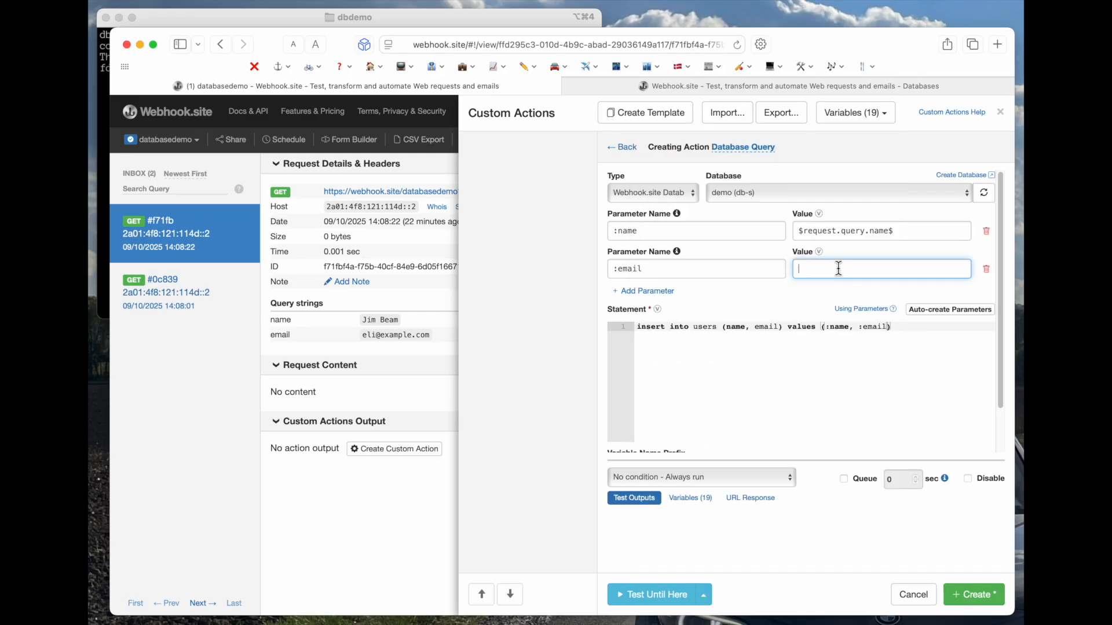
type("$request.query.email$")
Test the insert action and query all rows of the users table in the demo database console
left_click(642, 595)
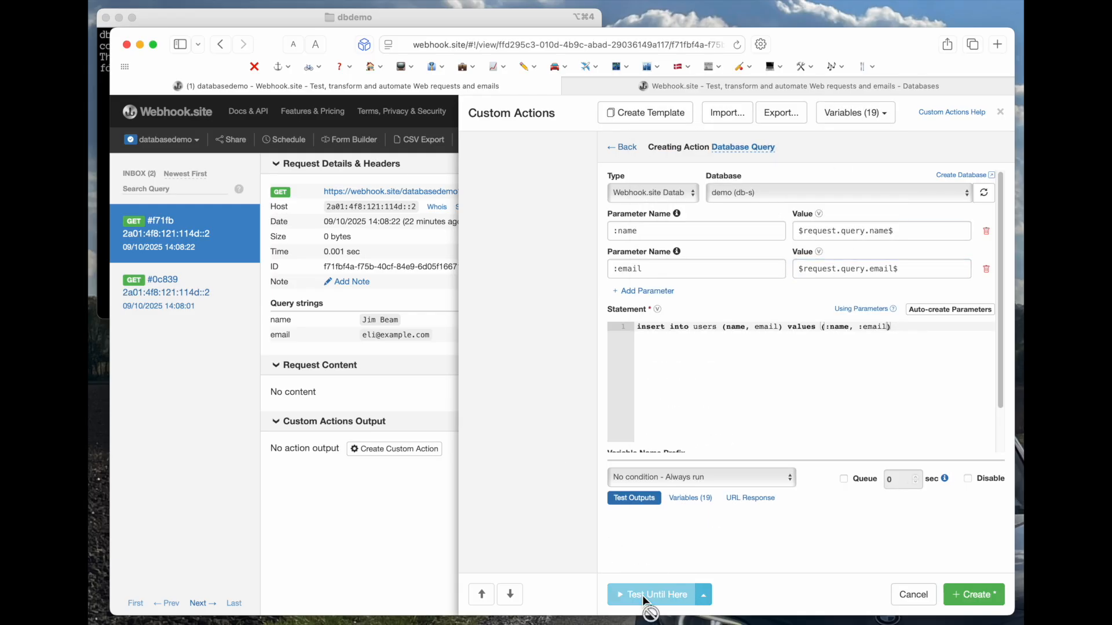
left_click(736, 87)
left_click(911, 445)
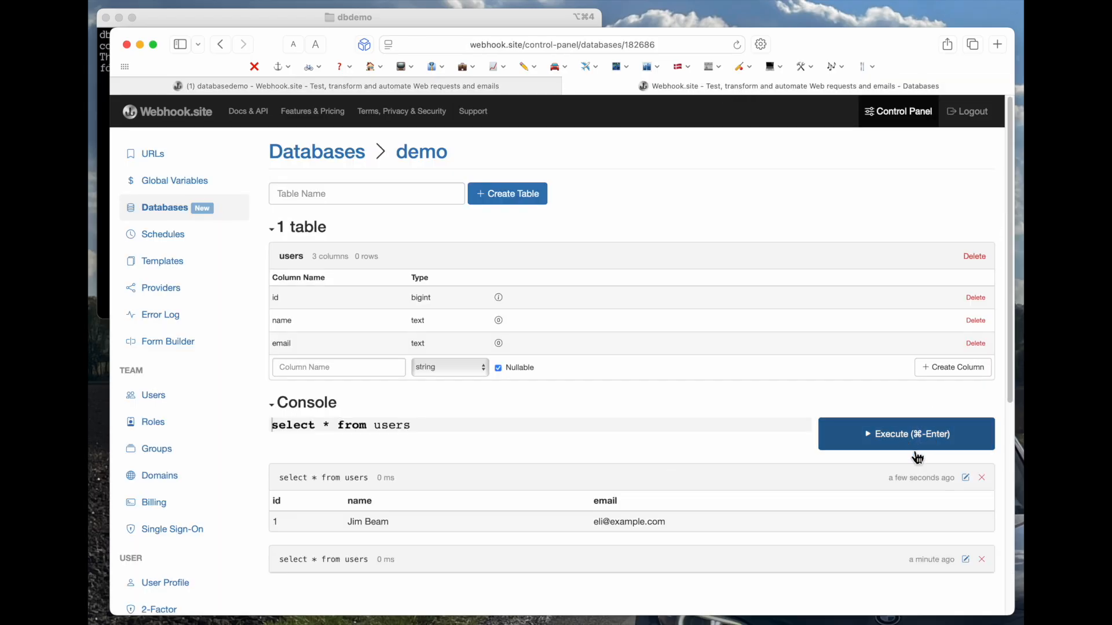
Replace the action's statement with select * from users where email = :email and remove the :name parameter
left_click(342, 86)
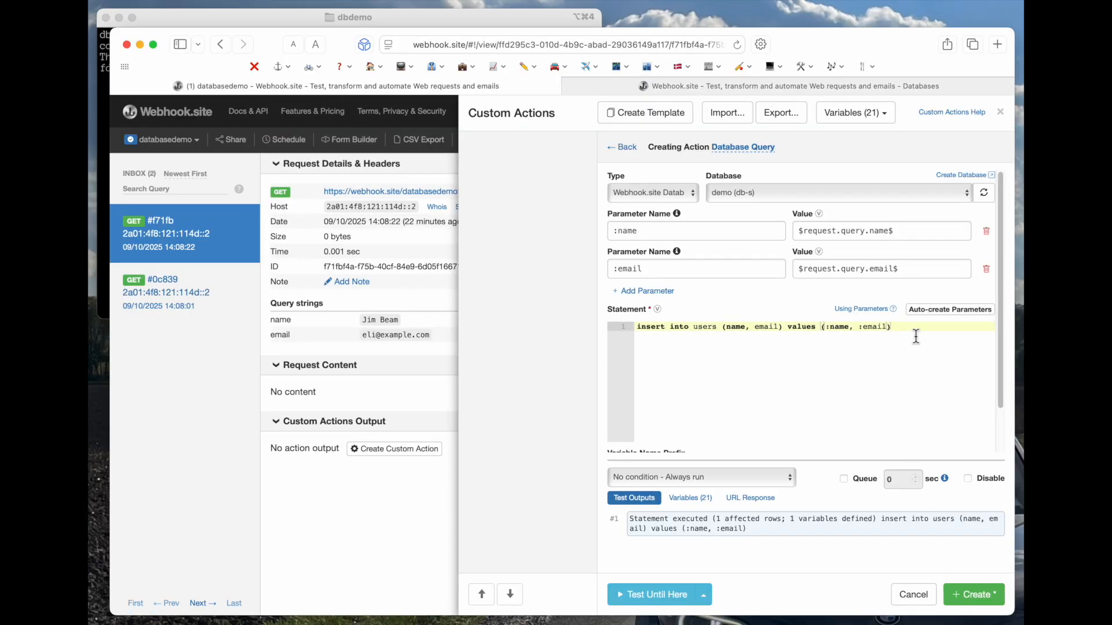
left_click(619, 327)
key("super+c")
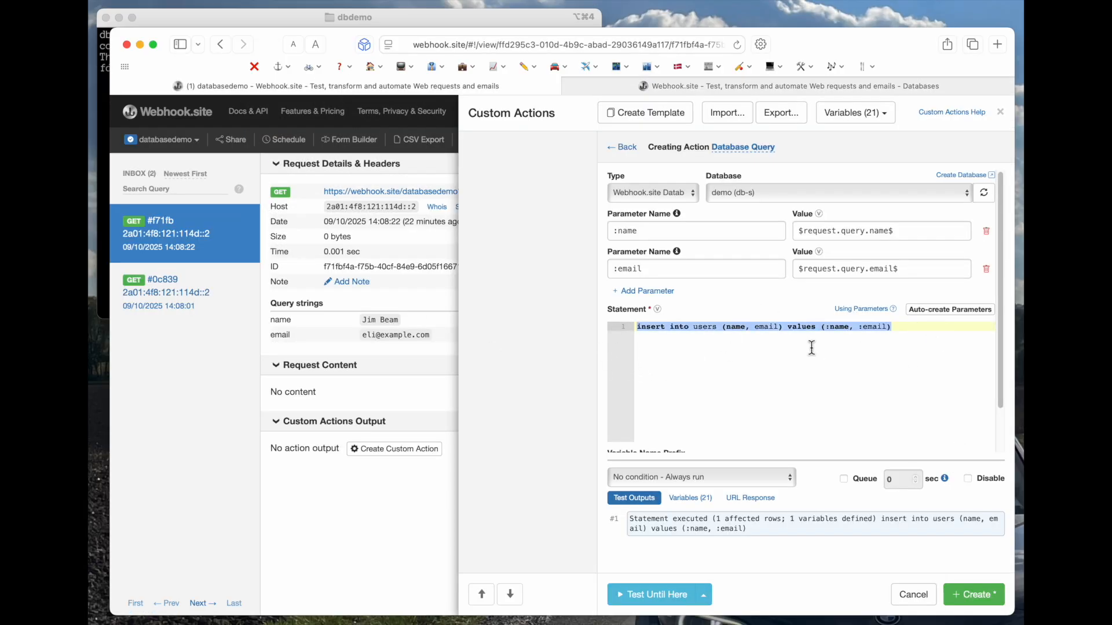
type("select * ")
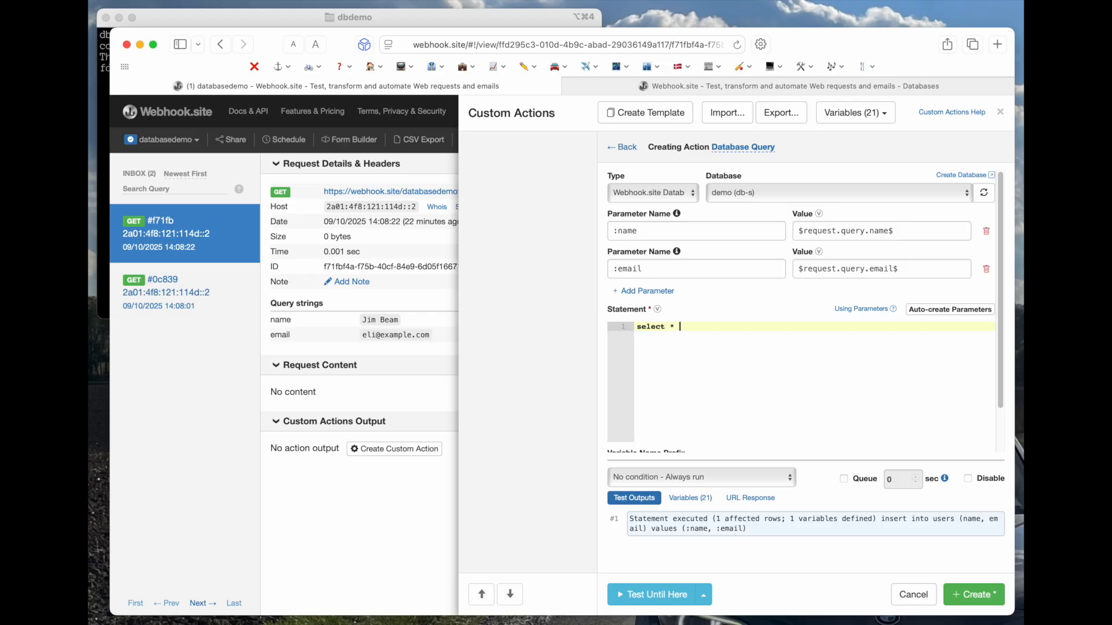
type("from users where email = :email")
left_click(986, 234)
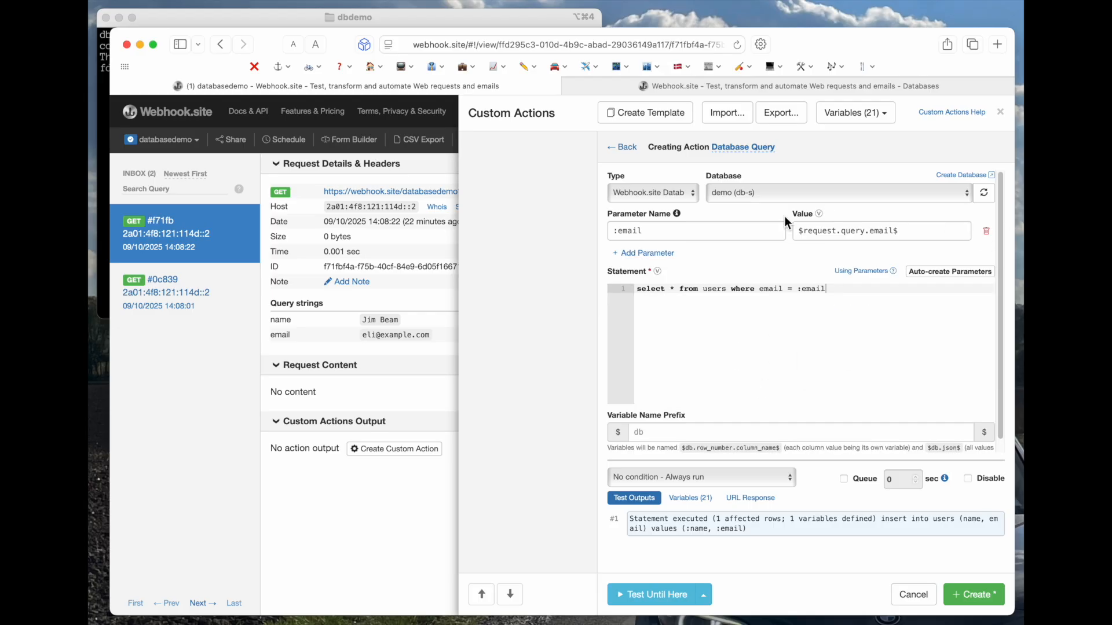
Test the select query and examine the database variables it produces, including the individual row fields and $db.json$
left_click(655, 594)
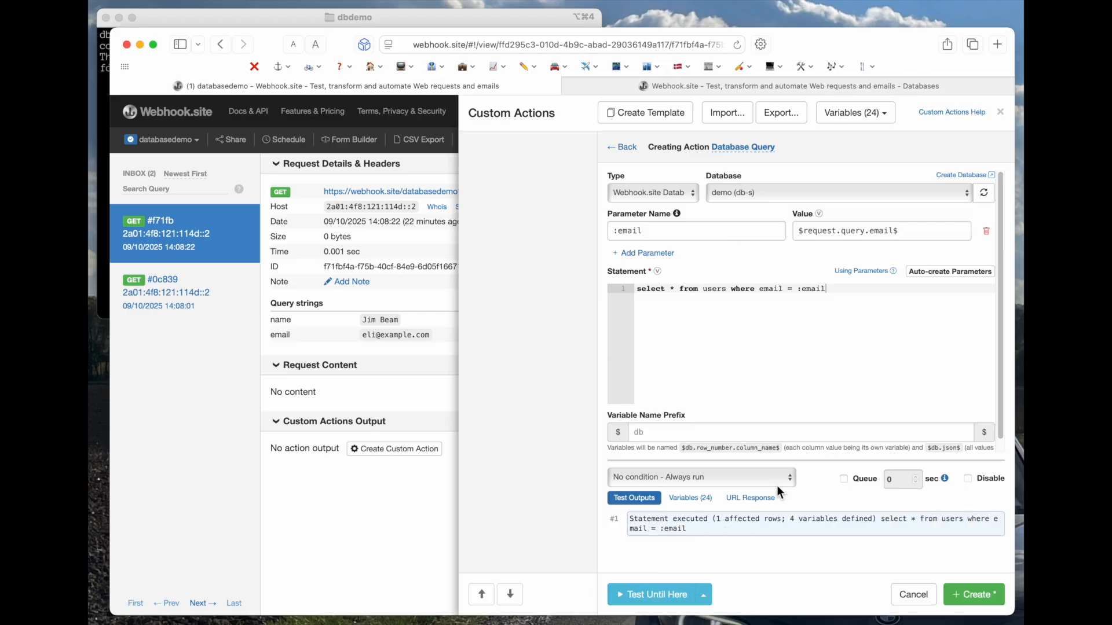
left_click(690, 498)
scroll(832, 462, "down", 2)
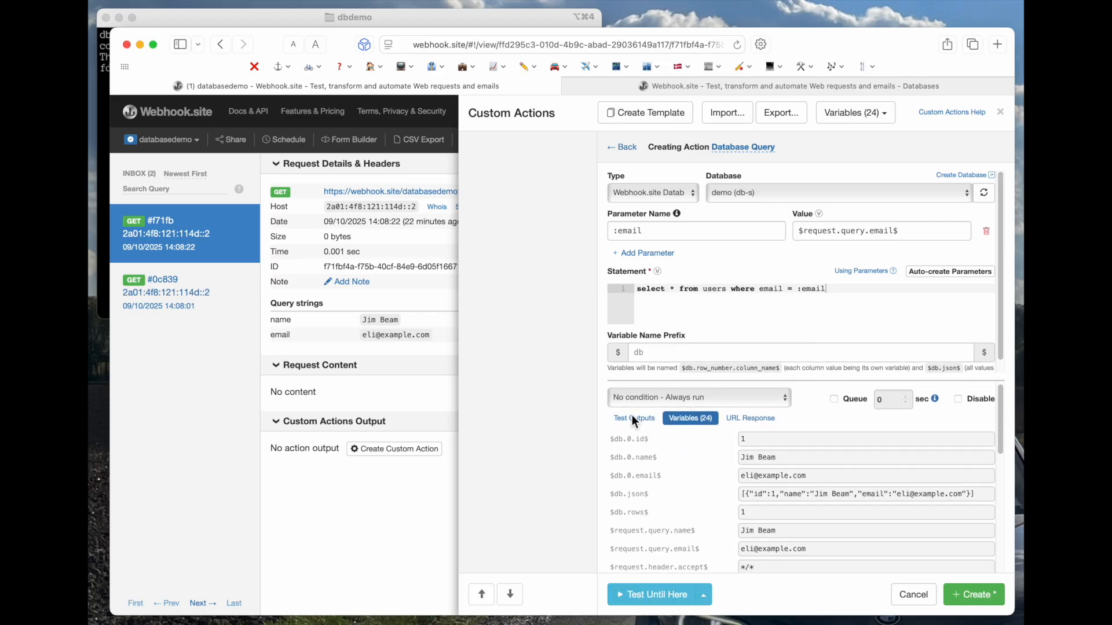
left_click_drag(612, 438, 881, 491)
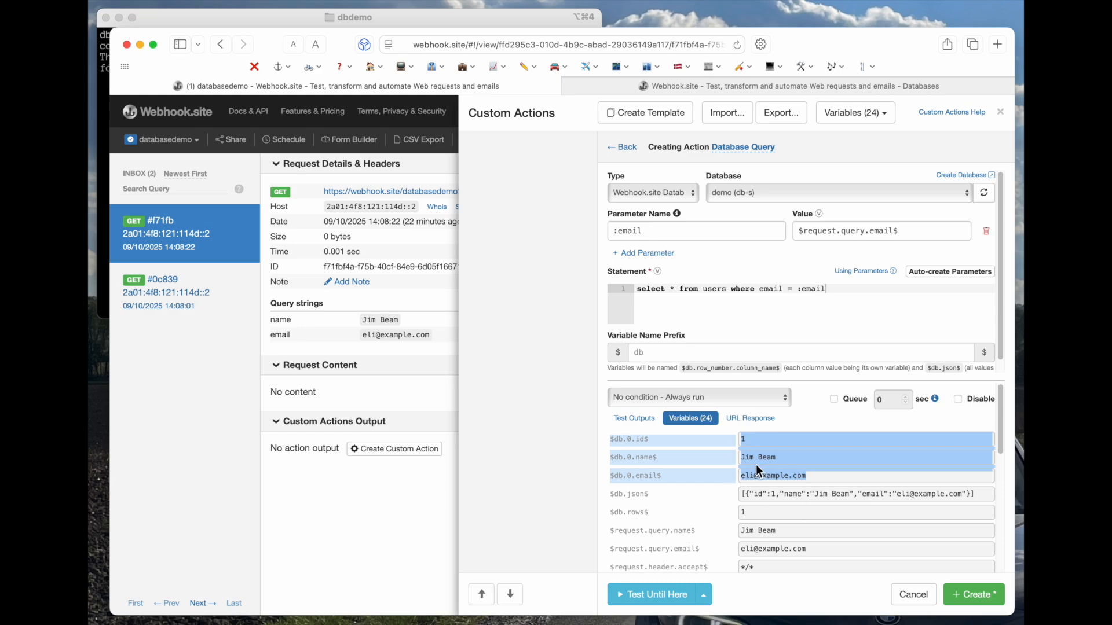
left_click_drag(745, 495, 928, 505)
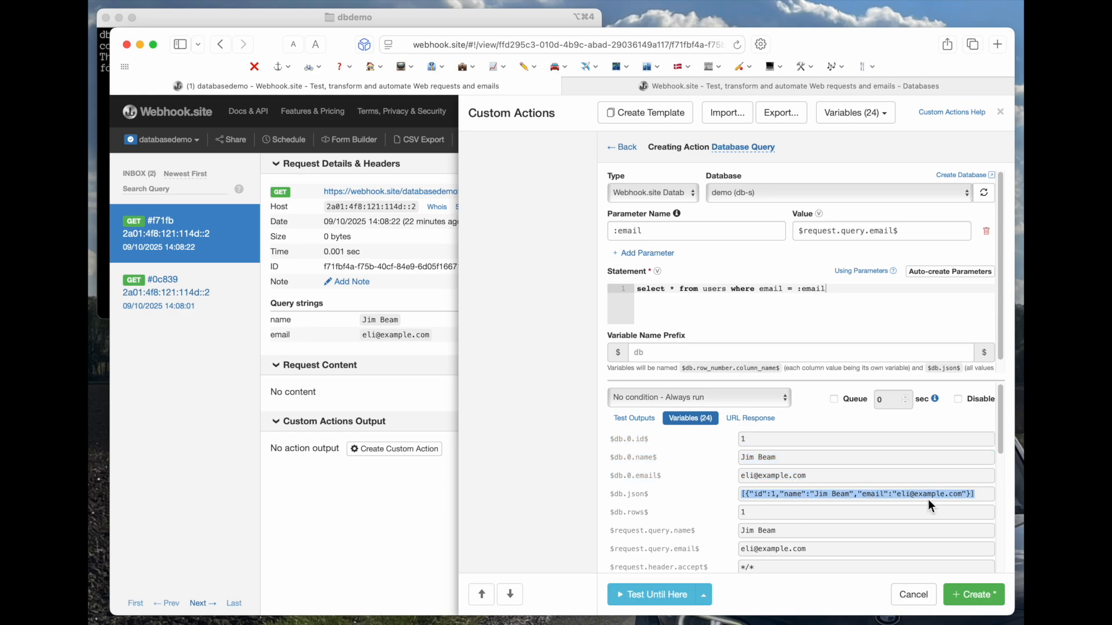
left_click(843, 476)
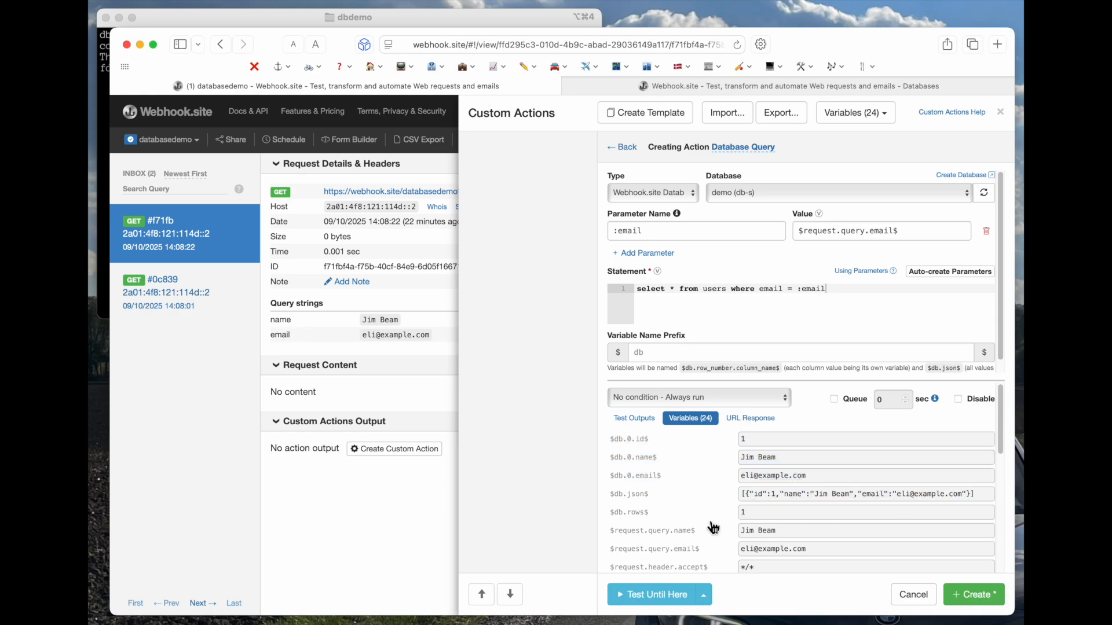
Leave the database query action and start a new JavaScript custom action instead
left_click(625, 148)
scroll(788, 492, "down", 4)
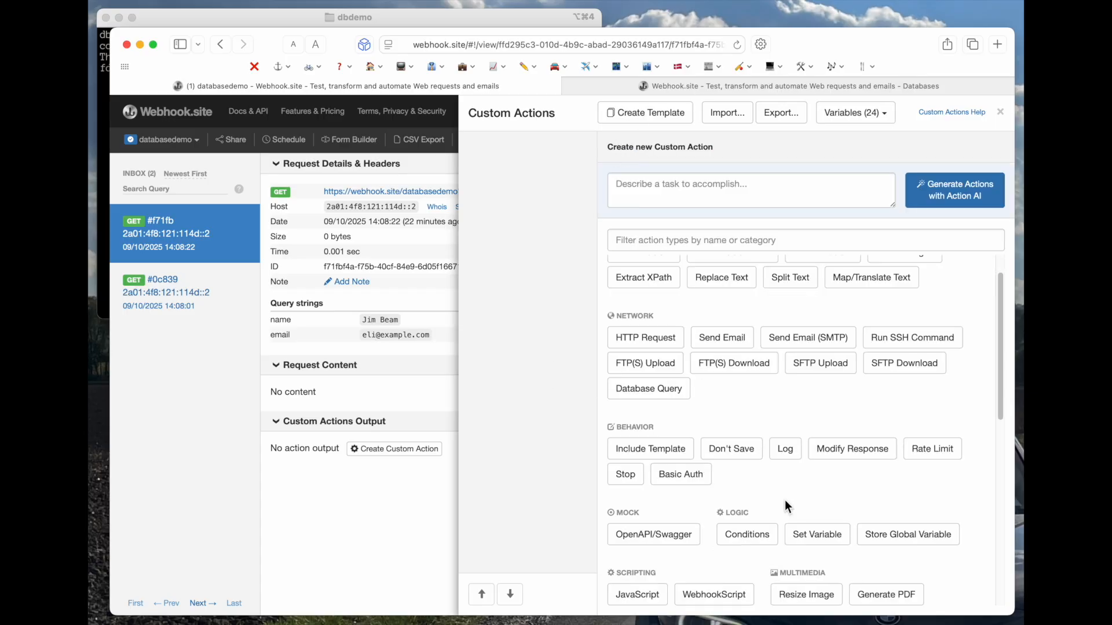
left_click(632, 563)
left_click(797, 263)
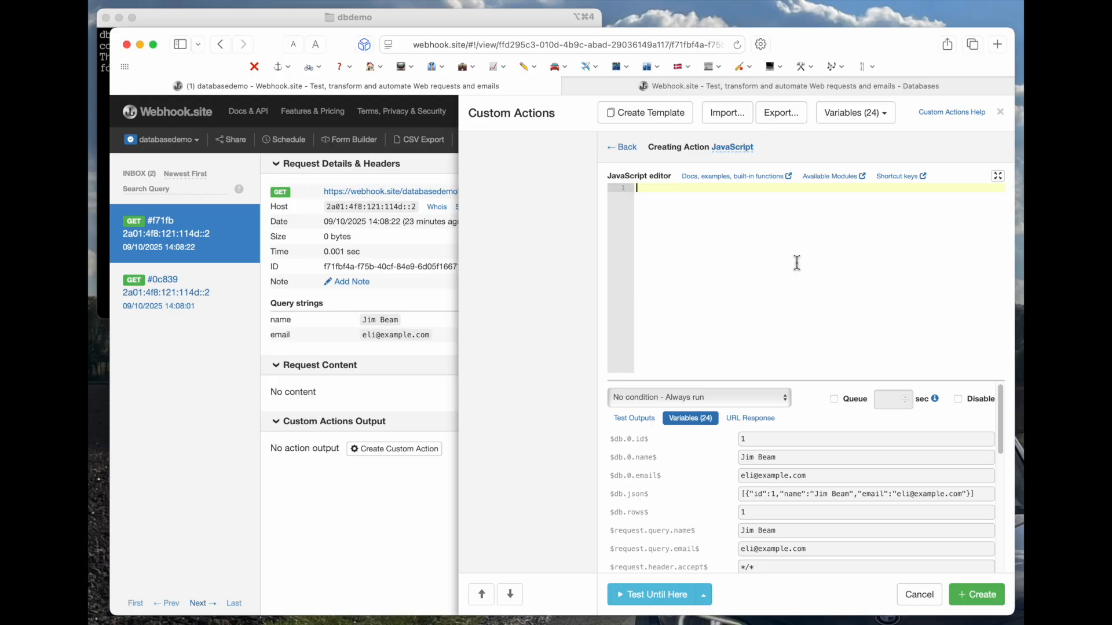
Script mydb = await db('demo') and console.log(await mydb('select * from users')), and test the action to view its output
type("mydb = await db('demo')")
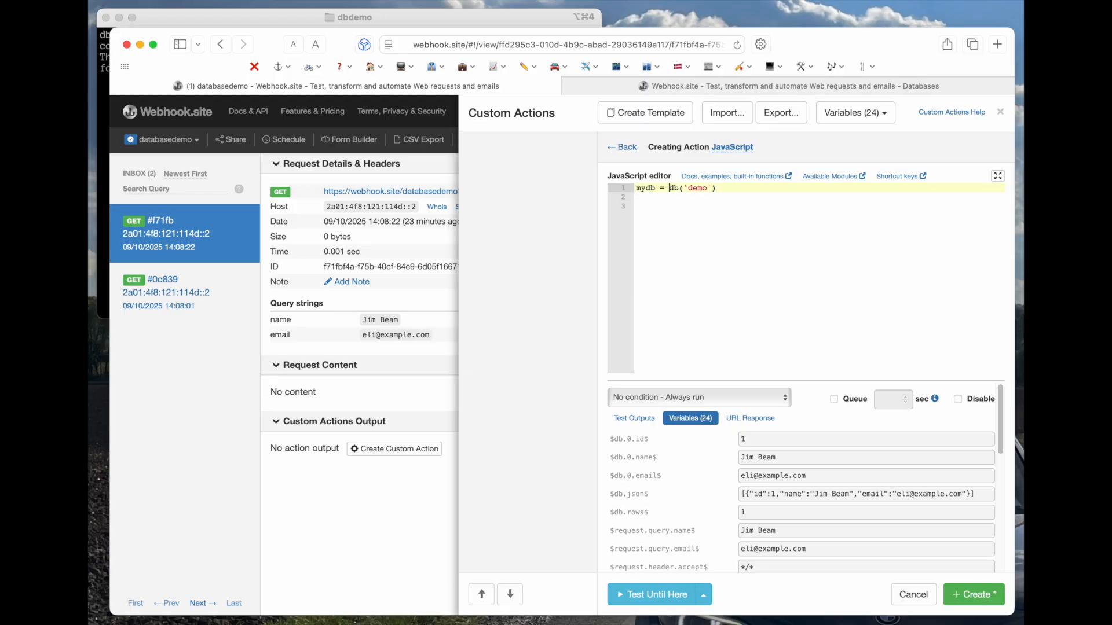
key("Return")
key("Return")
type("console.log(await mydb('select * from users'))")
left_click(648, 594)
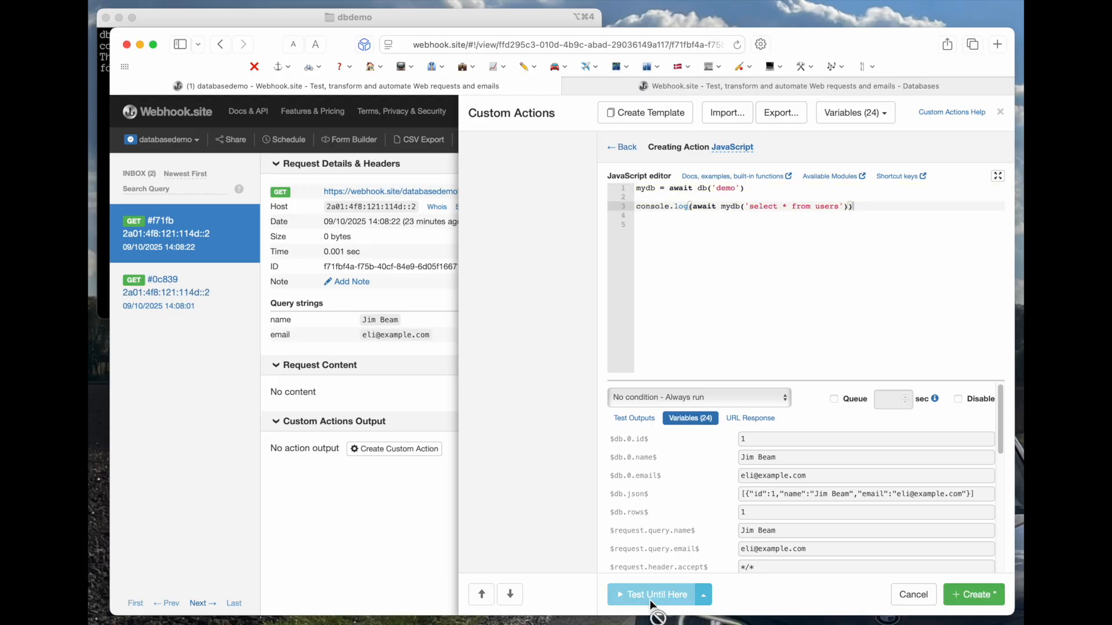
left_click(636, 419)
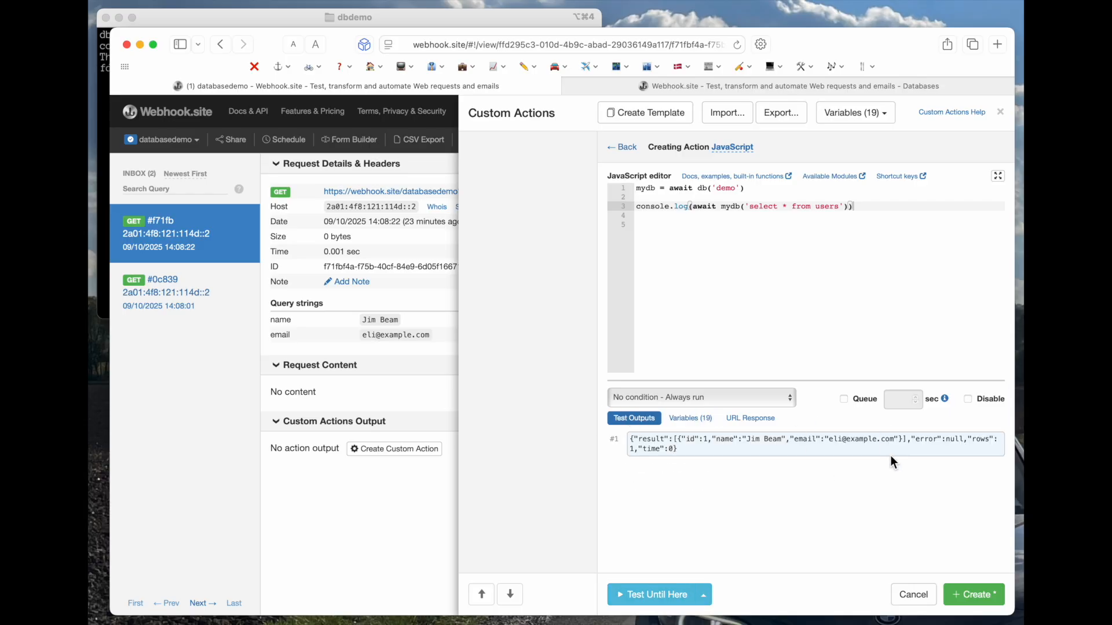
Change the queried table to usersabc, test the script and examine the error field in the output
left_click(840, 207)
type("abc")
left_click(655, 598)
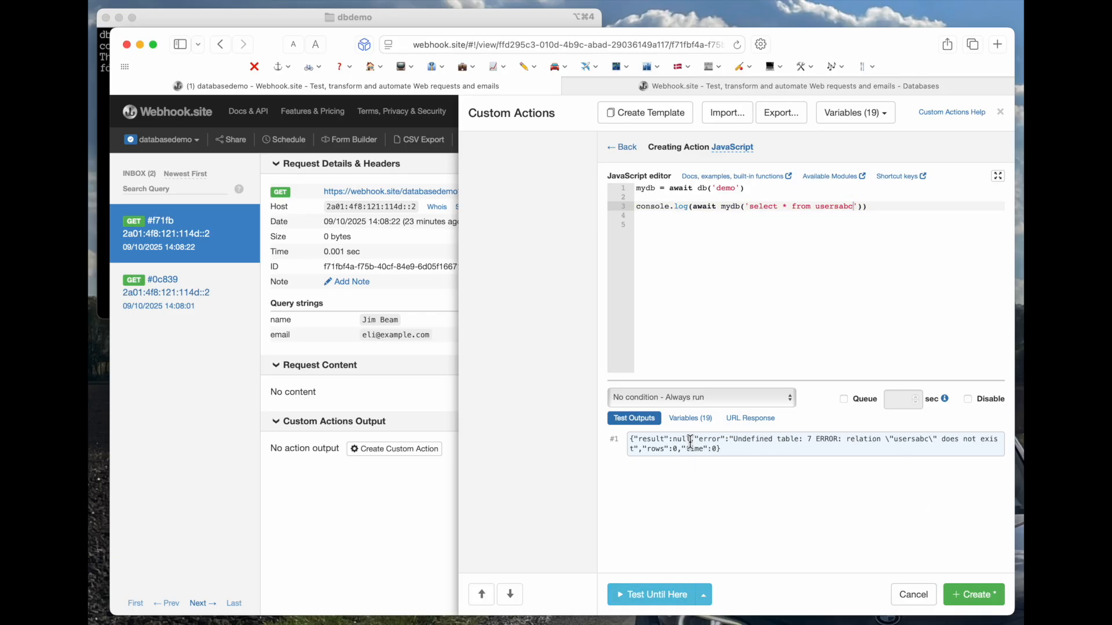
double_click(708, 440)
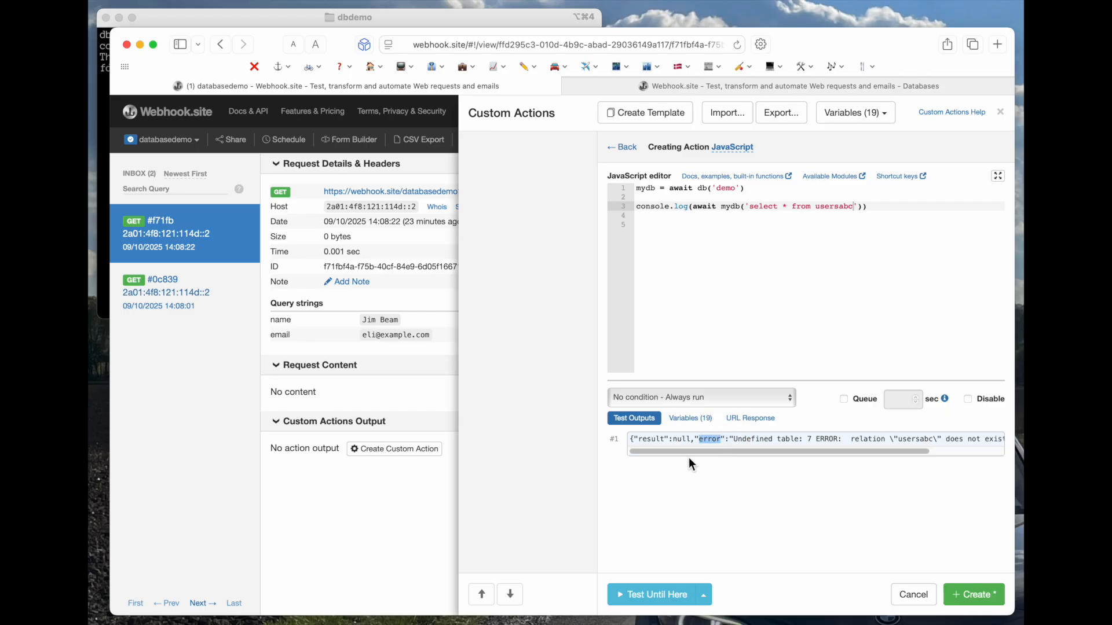
Replace the logged query with insert into users (name, email) values (:name, :email), followed by an empty parameters object
left_click_drag(750, 207, 854, 209)
key("BackSpace")
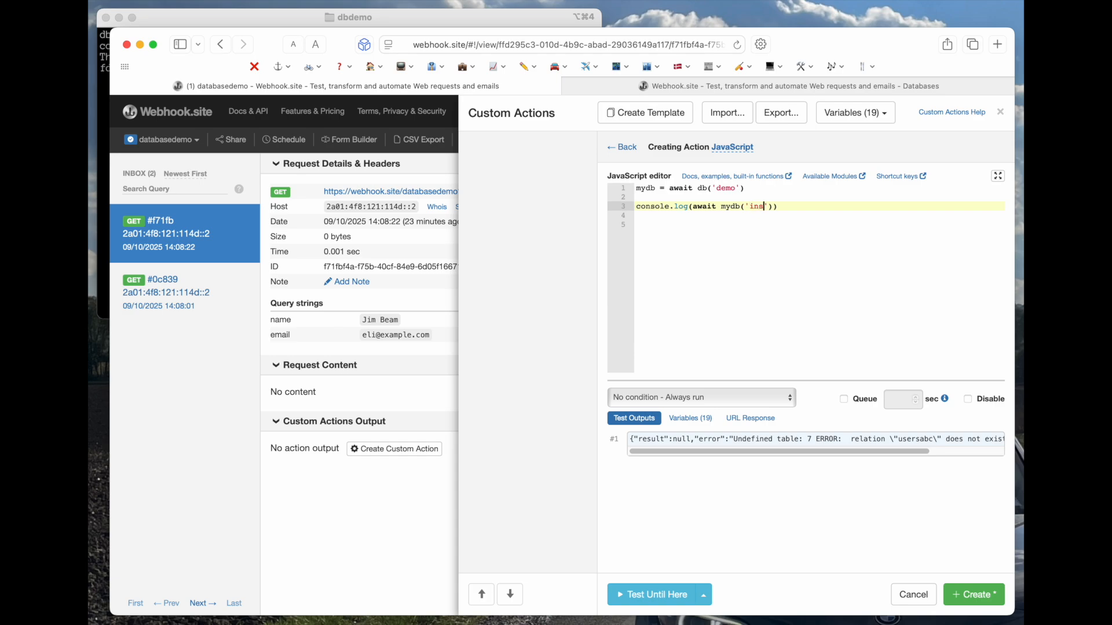
key("super+v")
key("Return")
type("{")
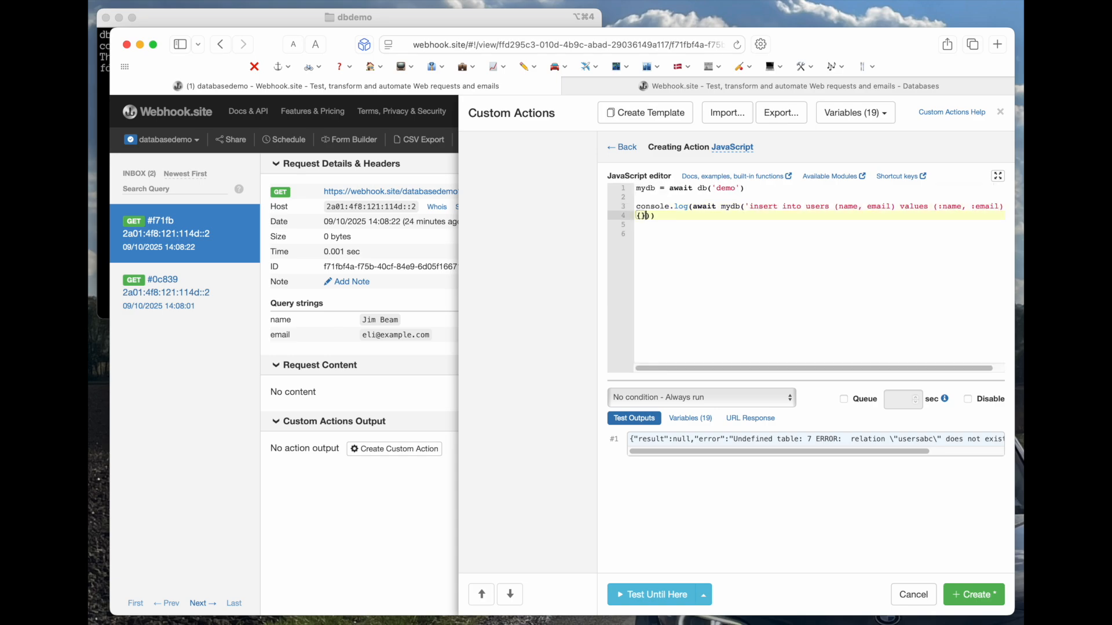
key("Return")
Fill the parameters object with "name": get('$request.query.name$') and 'email': get('$request.query.email$')
type("\"name\": ")
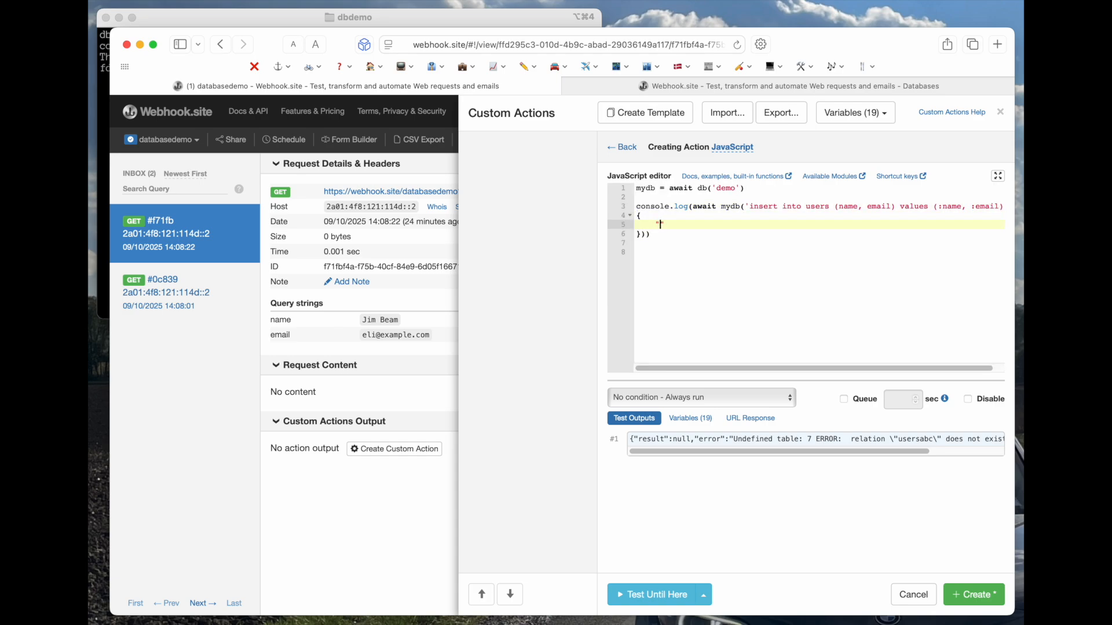
type("get('")
left_click(857, 116)
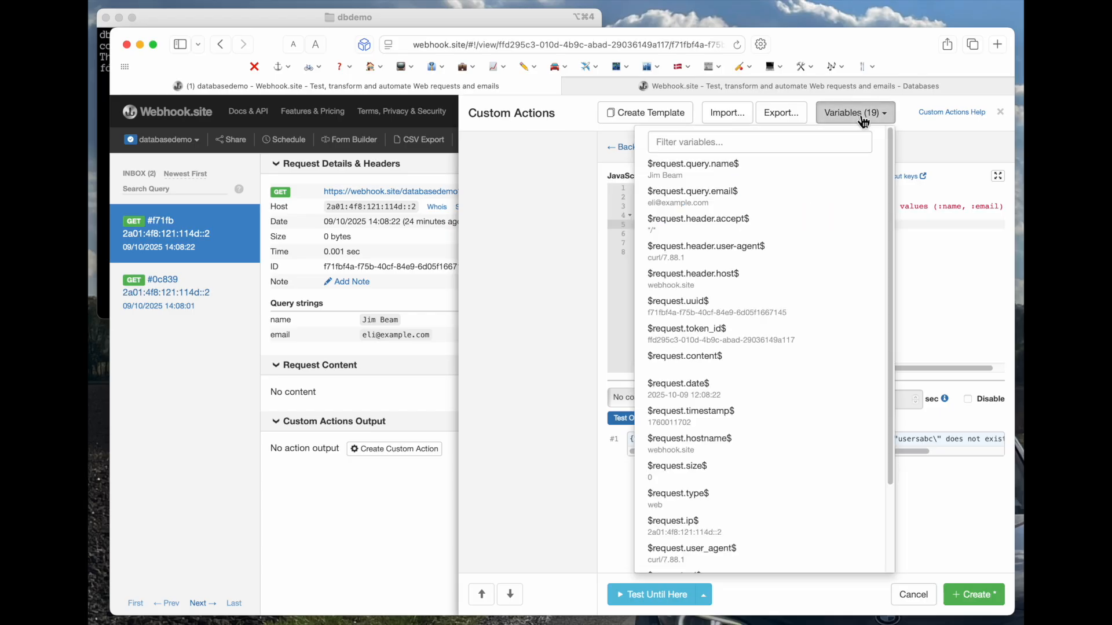
left_click(748, 167)
type("$request.query.name$'),")
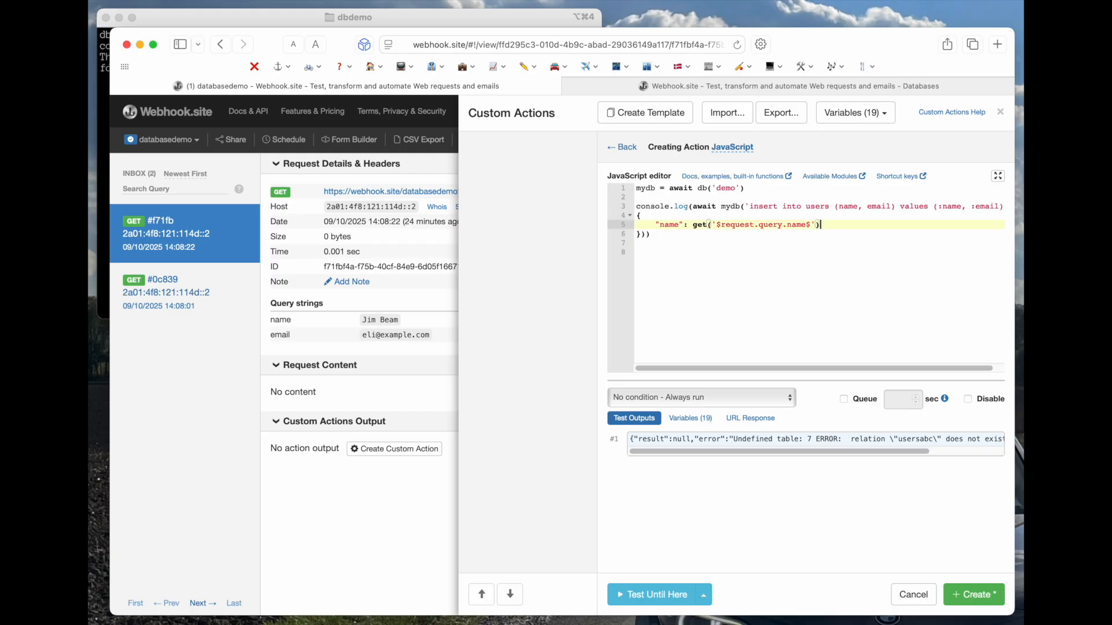
key("Return")
type("'email': get('$request.query.email$')")
left_click(728, 275)
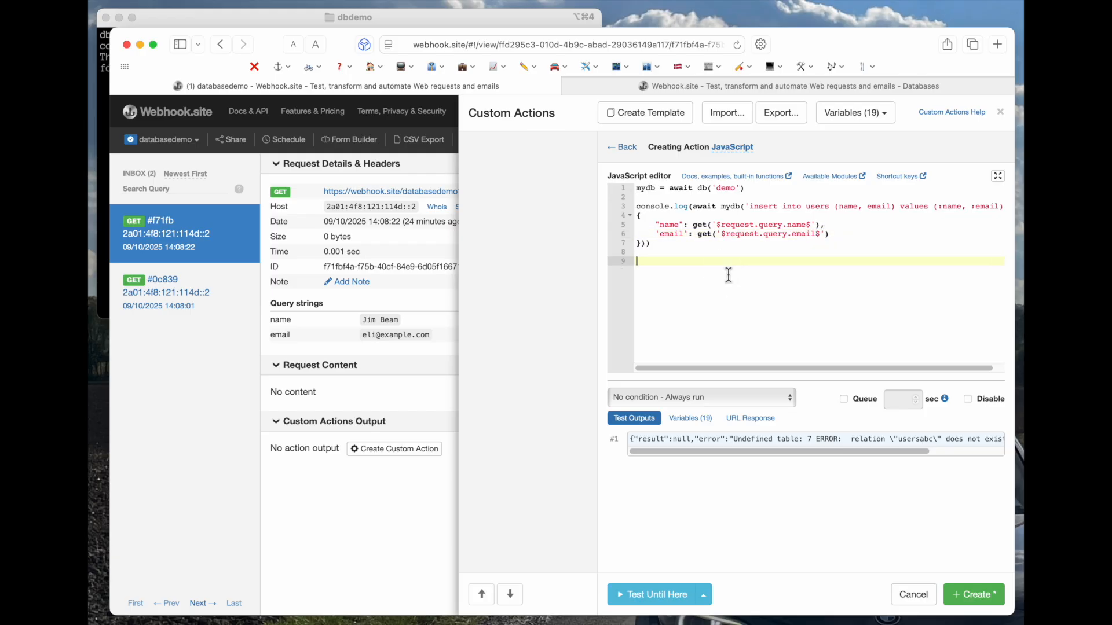
Test the JavaScript insert and run select * from users in the demo database console
left_click(650, 602)
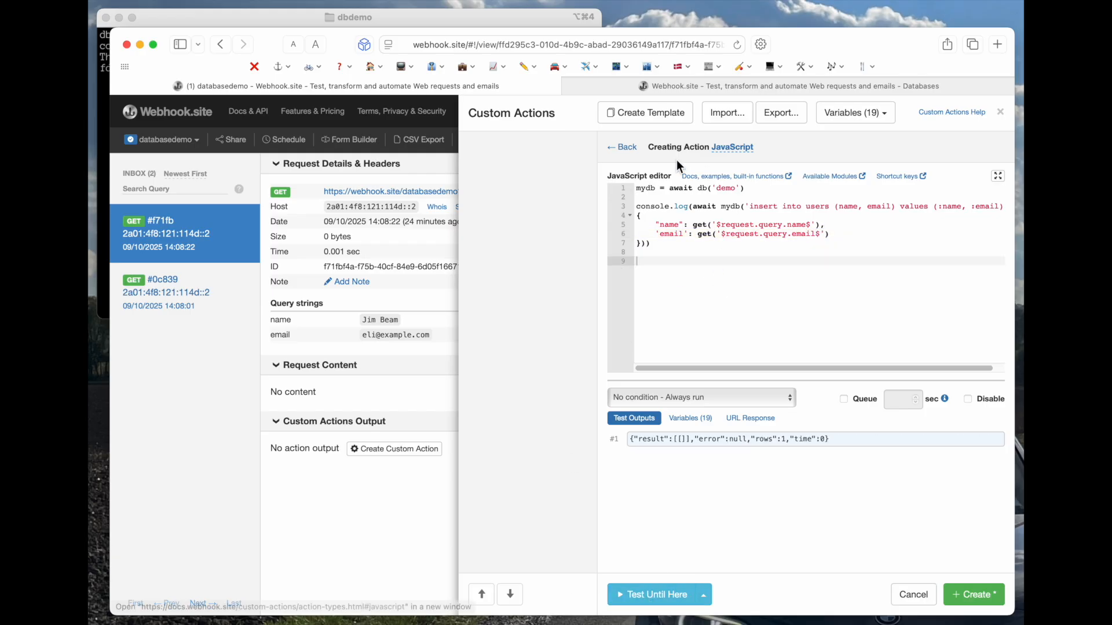
left_click_drag(664, 259, 613, 210)
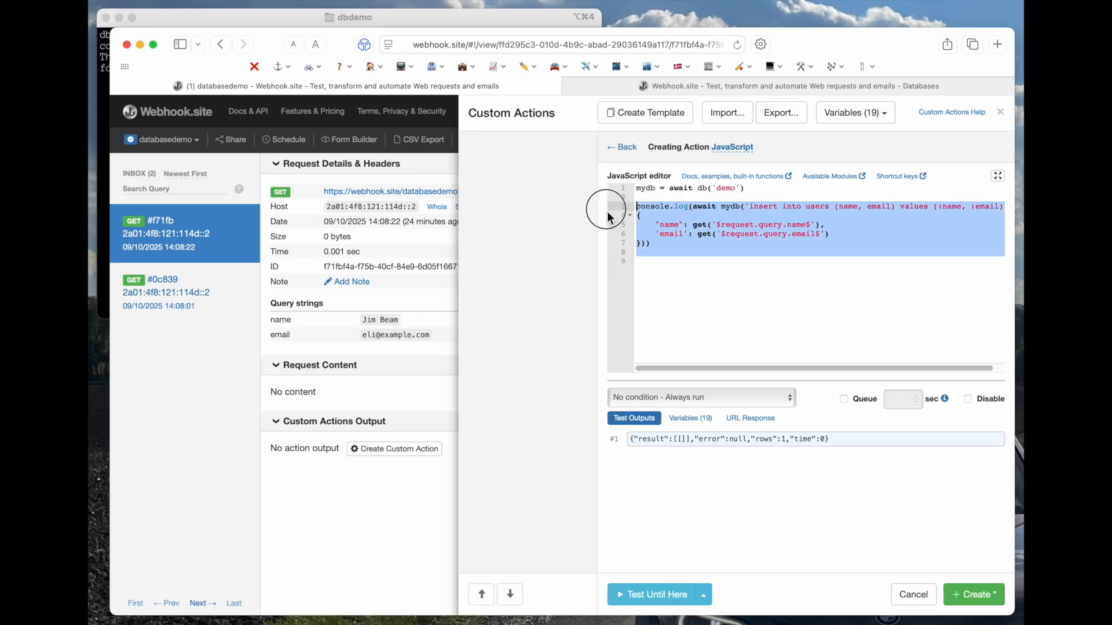
left_click(711, 88)
left_click(920, 445)
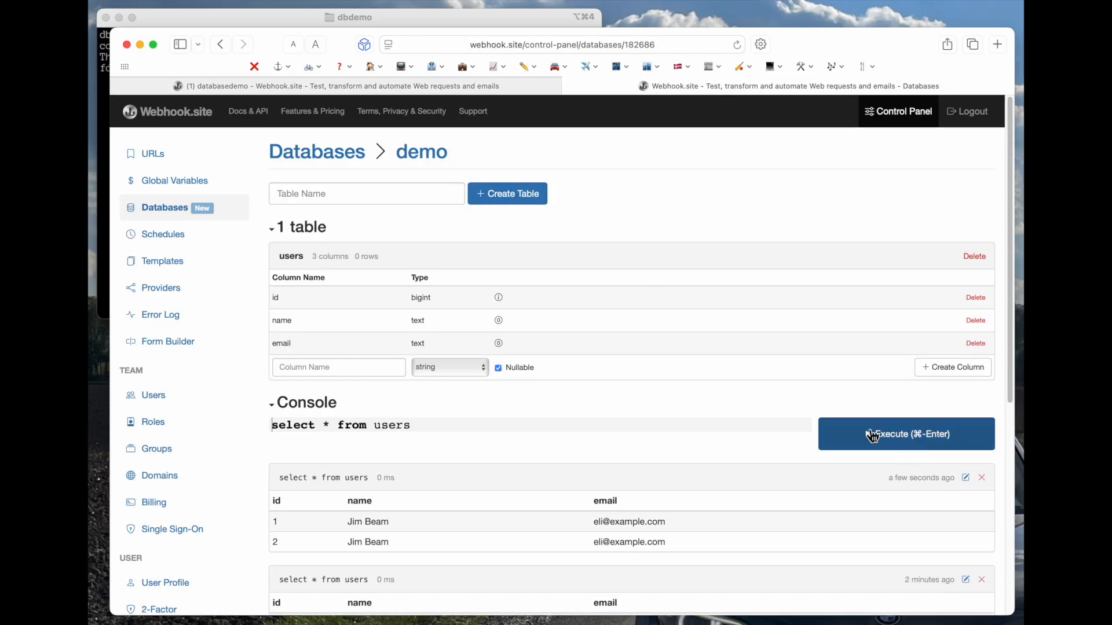
Test the insert script against the older request #0c839 and rerun the users query in the demo database console
left_click(392, 87)
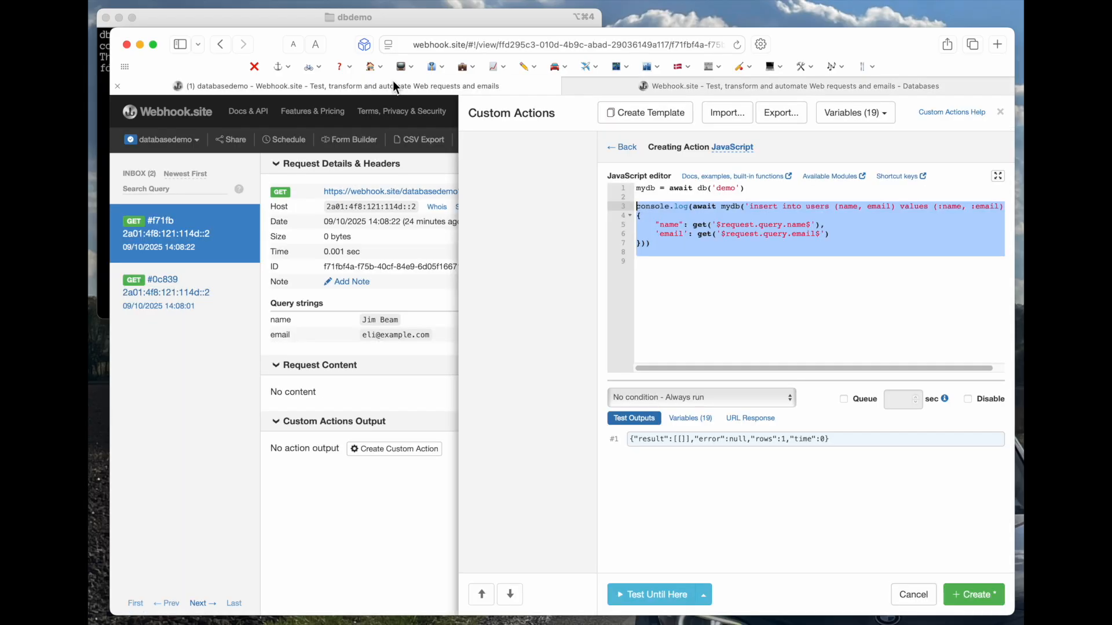
left_click(170, 294)
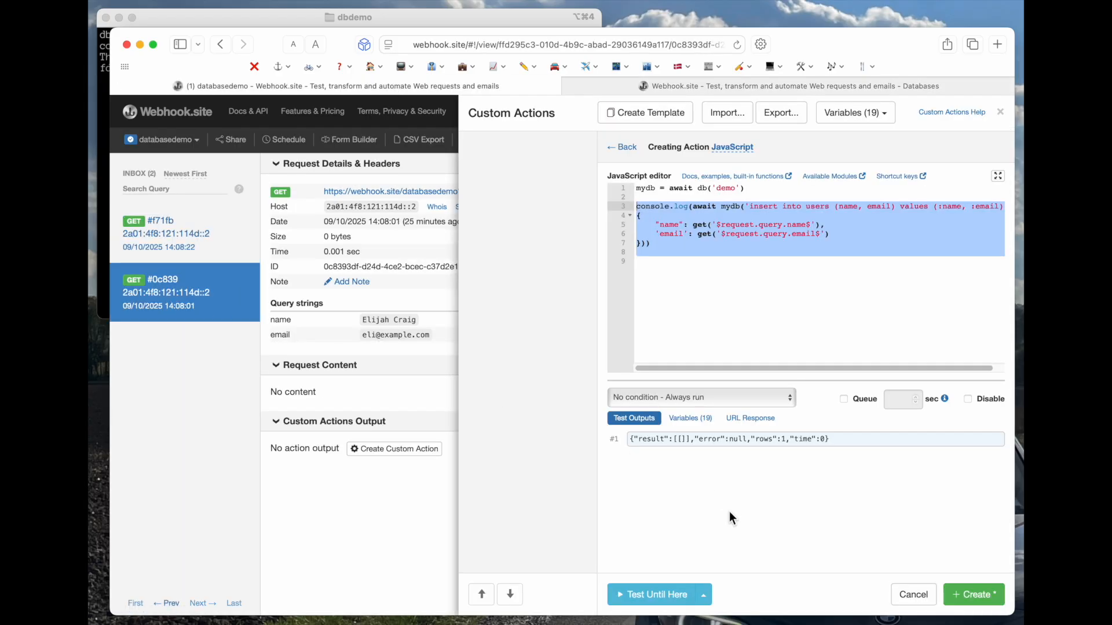
left_click(648, 596)
left_click(800, 85)
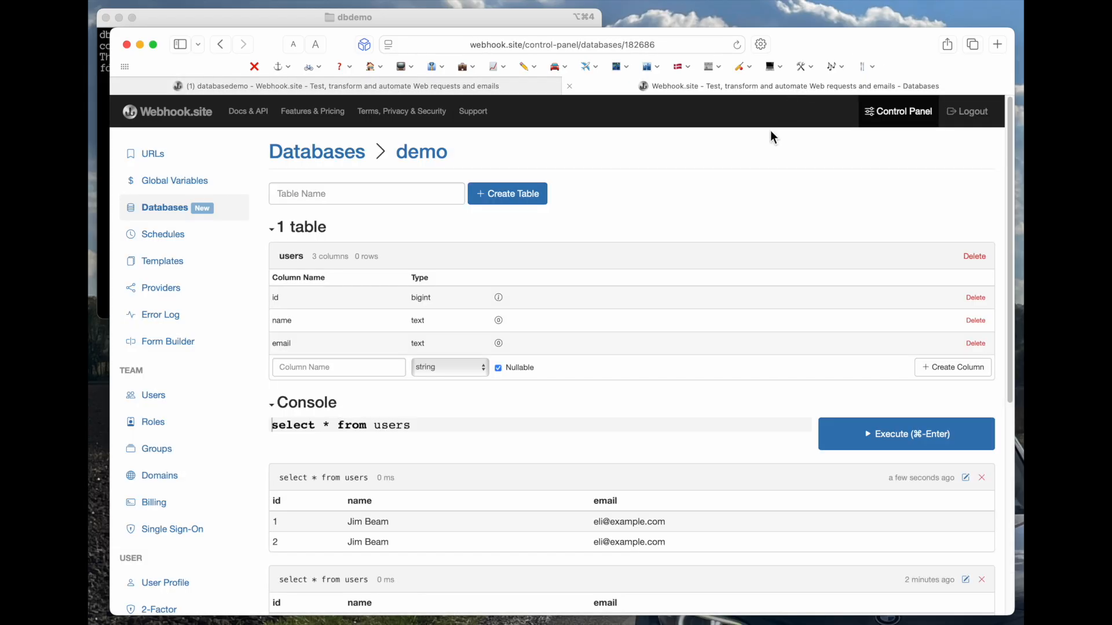
left_click(885, 445)
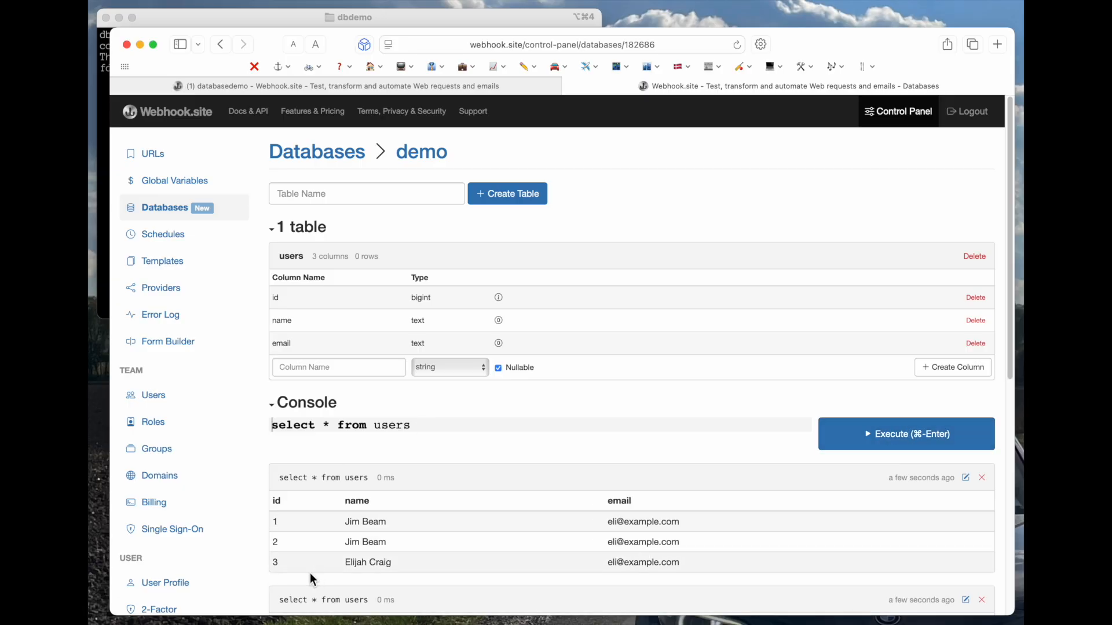
left_click_drag(310, 573, 397, 572)
Open the Databases API page in the Webhook.site documentation and examine the Run Query request format and examples
left_click(331, 88)
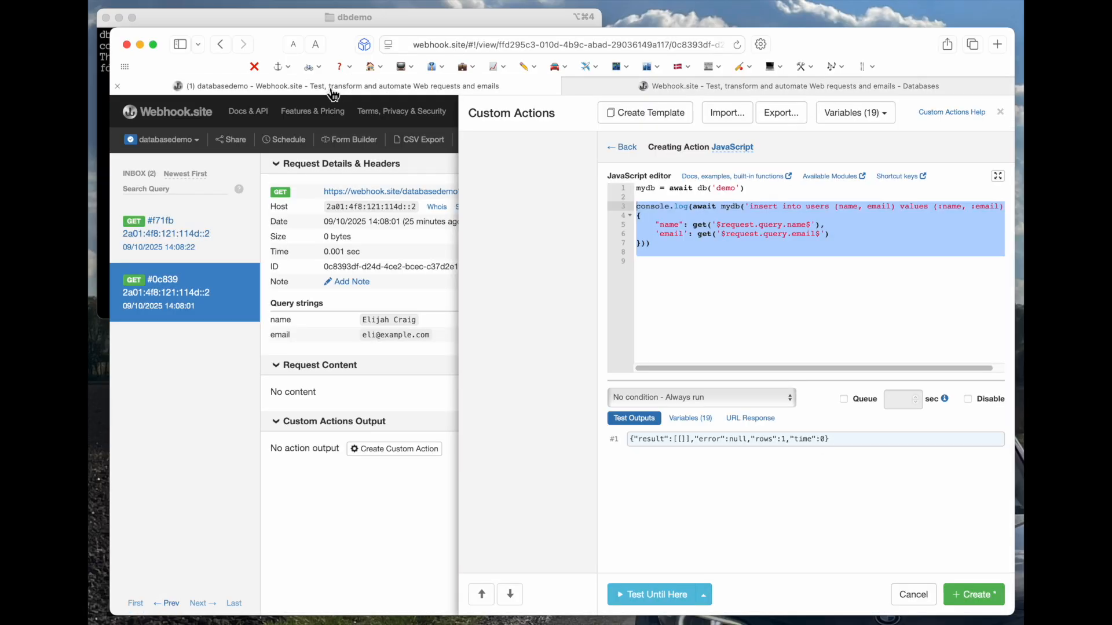
left_click(744, 296)
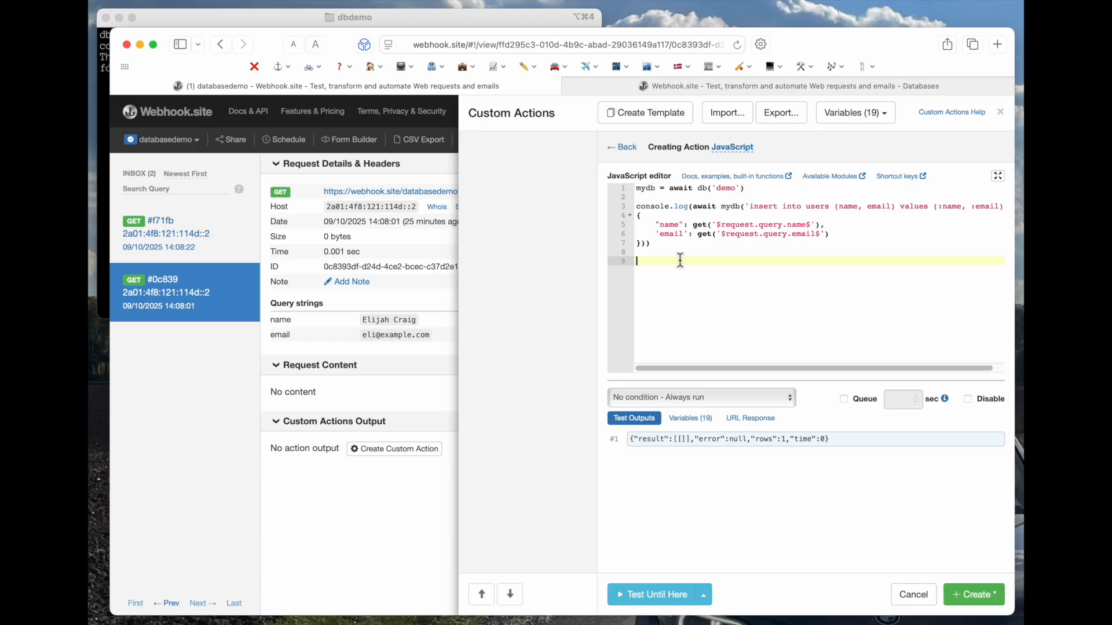
left_click(252, 110)
left_click(637, 83)
scroll(301, 472, "down", 3)
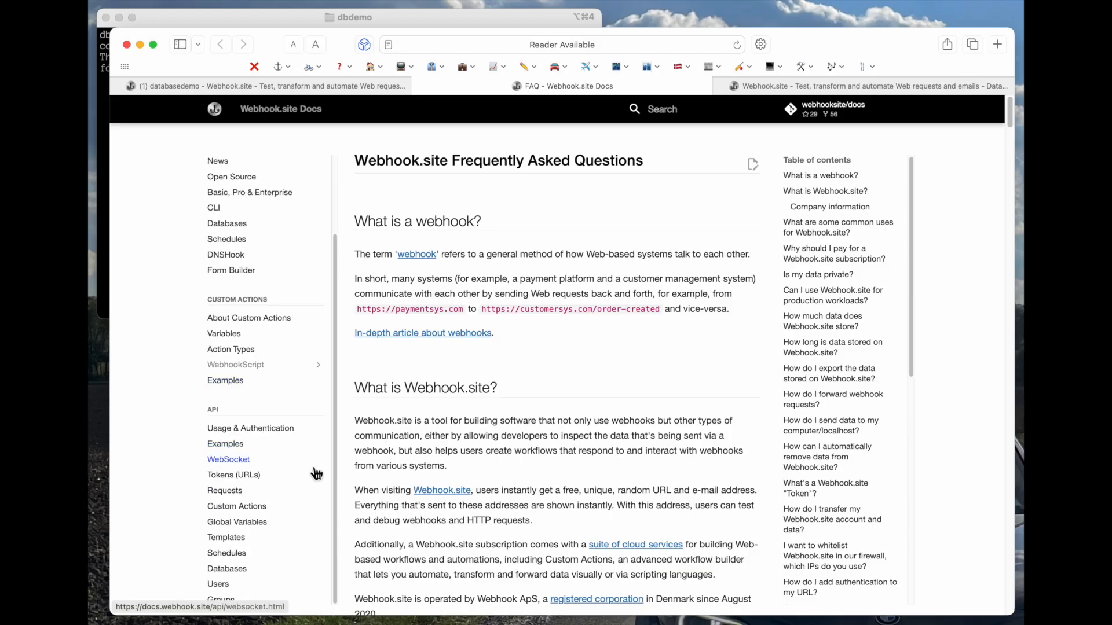
left_click(220, 570)
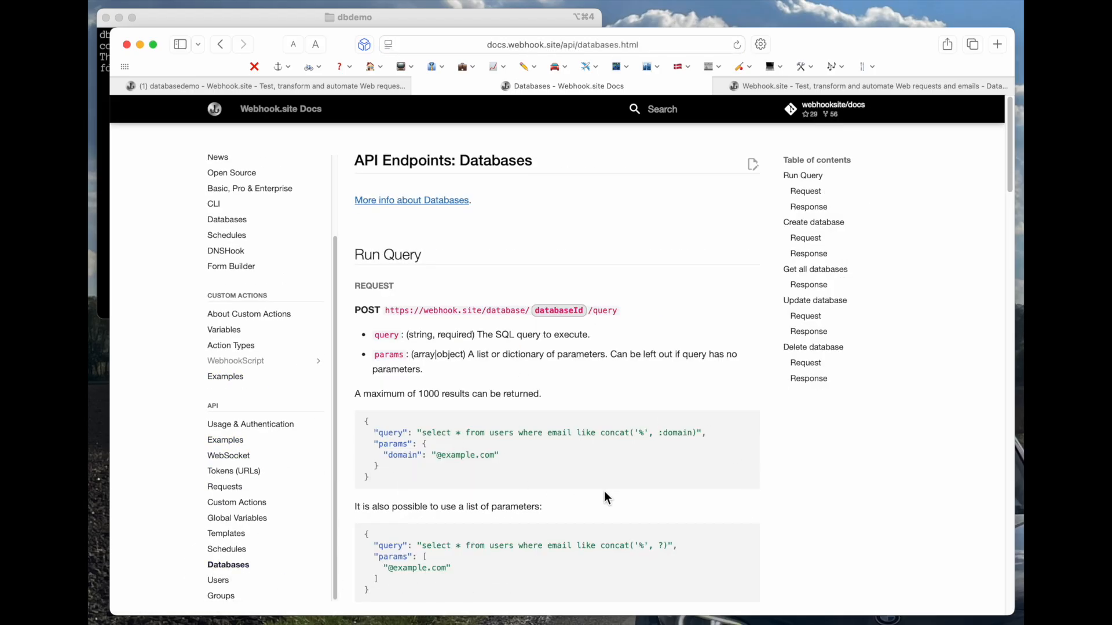
scroll(605, 494, "down", 3)
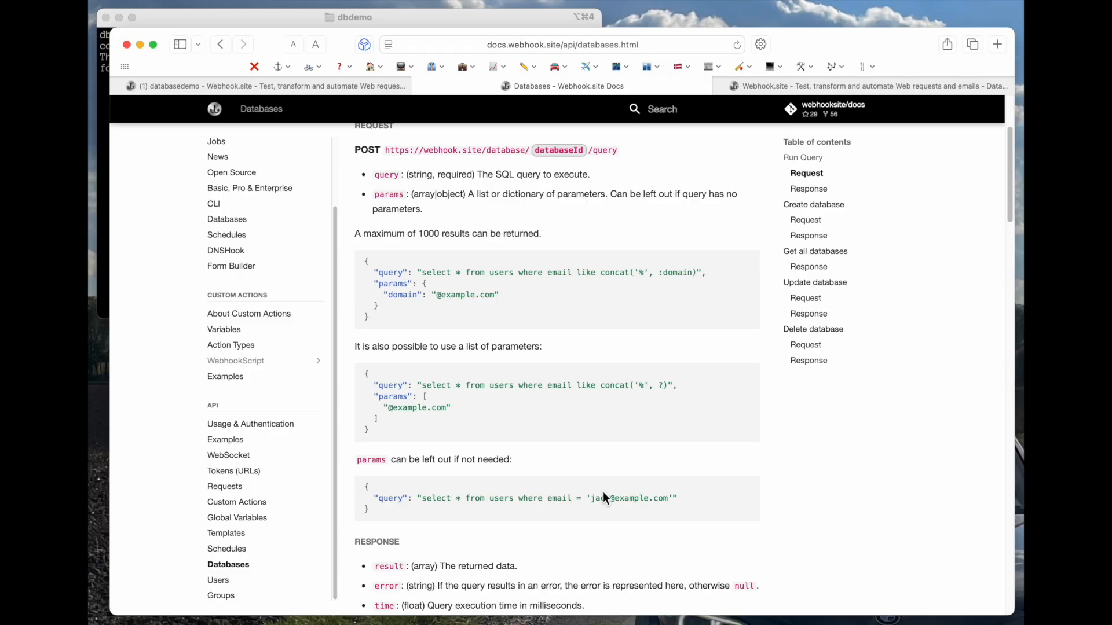
key("ctrl+shift+Tab")
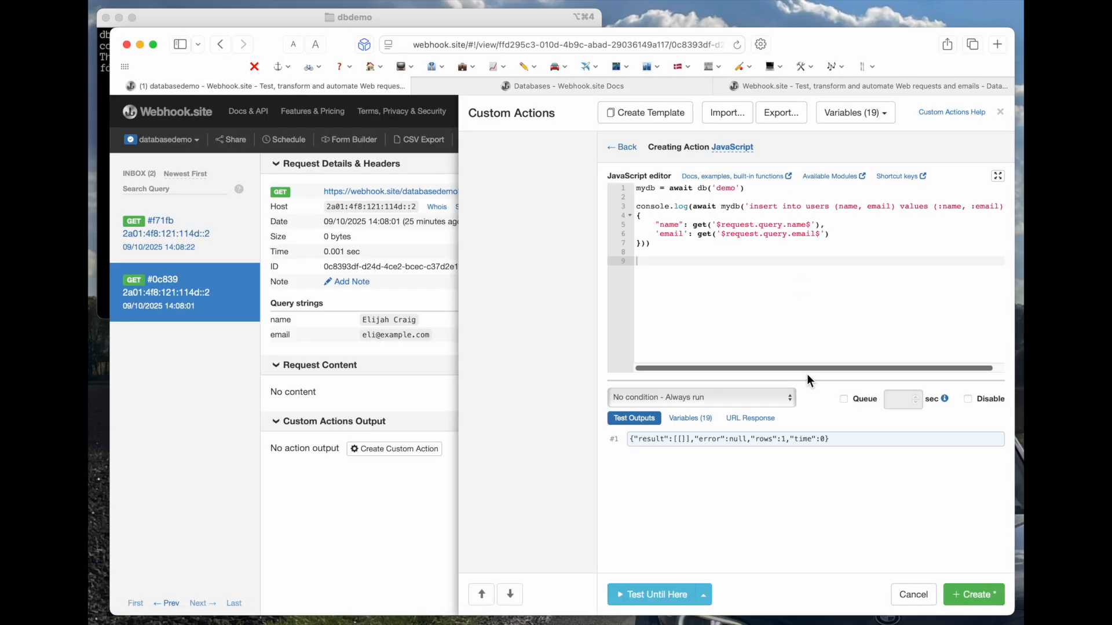